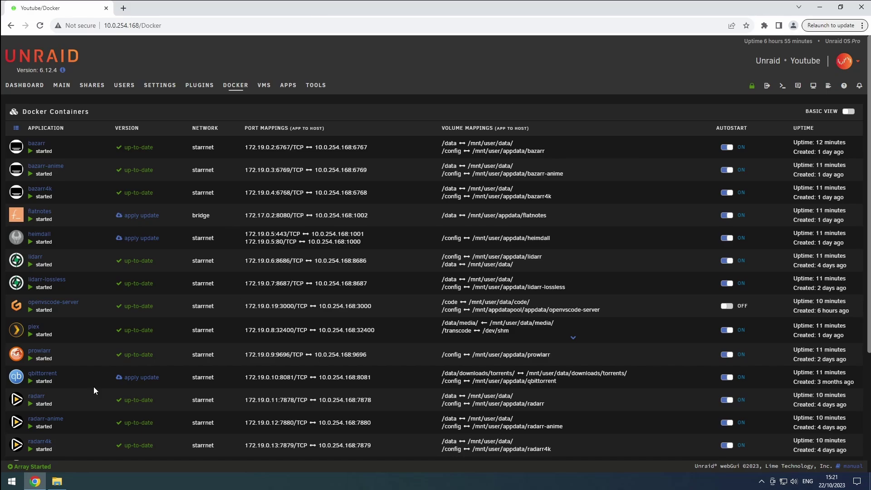
# Expand More in the Plex sidebar to reveal the pinned server and its sources
pyautogui.click(19, 332)
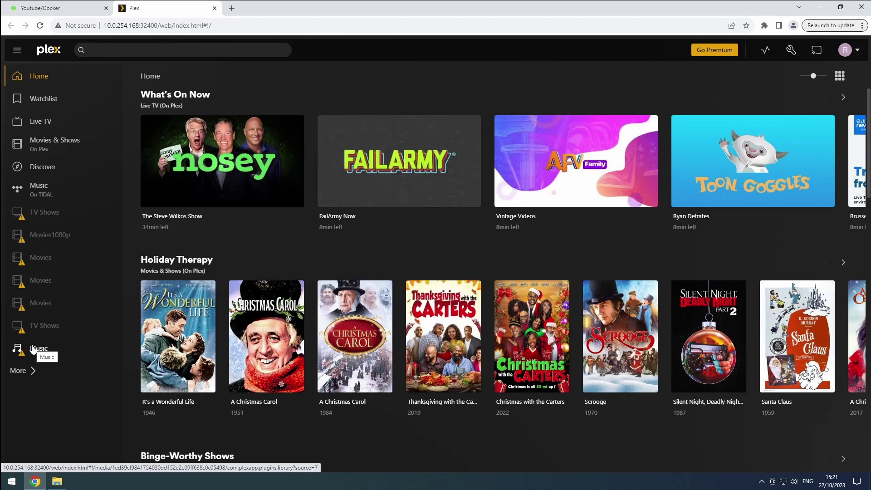
pyautogui.click(31, 371)
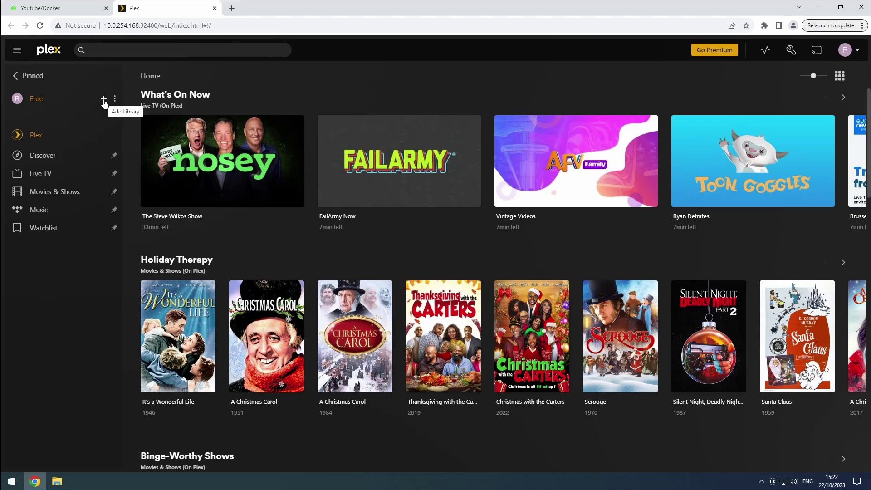
# Add a Movies library sourced from /data/media/movies/1080p
pyautogui.click(104, 100)
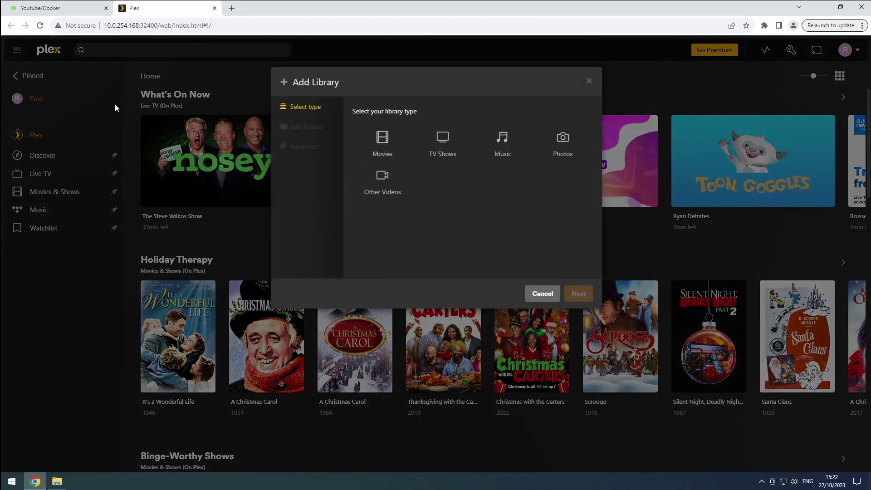
pyautogui.click(382, 140)
pyautogui.click(575, 298)
pyautogui.click(469, 132)
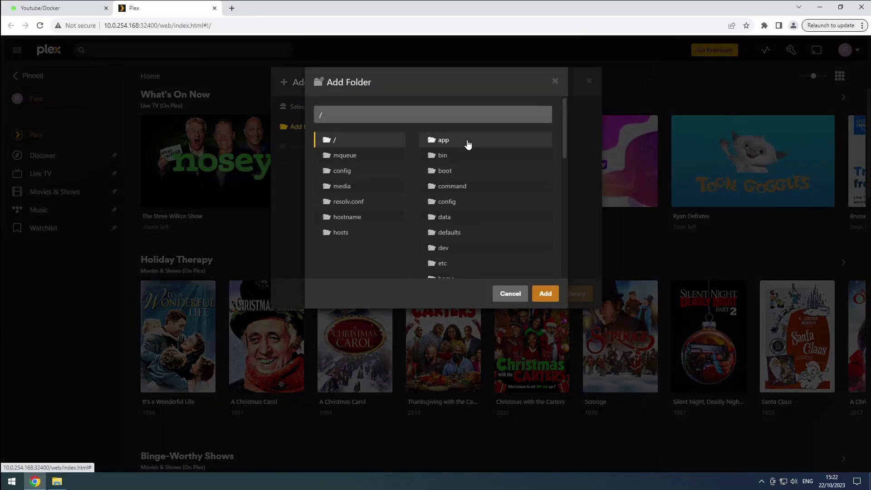
pyautogui.click(453, 216)
pyautogui.click(448, 155)
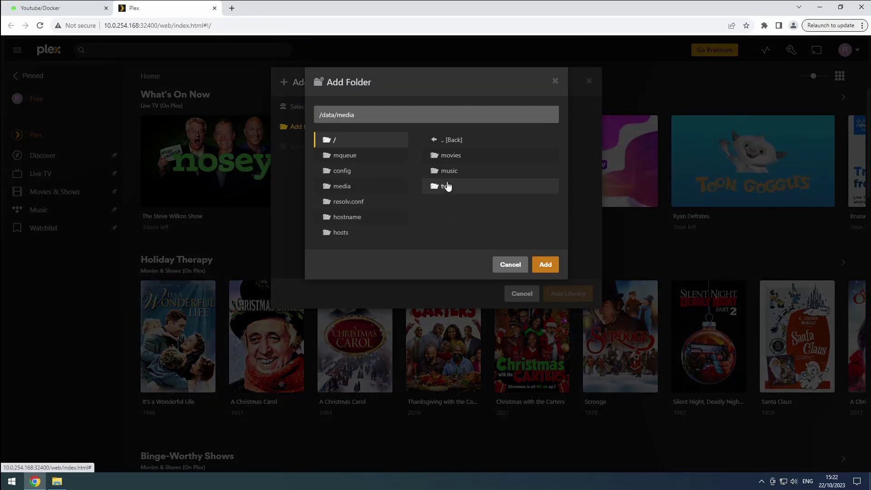
pyautogui.click(444, 169)
pyautogui.click(447, 158)
pyautogui.click(544, 264)
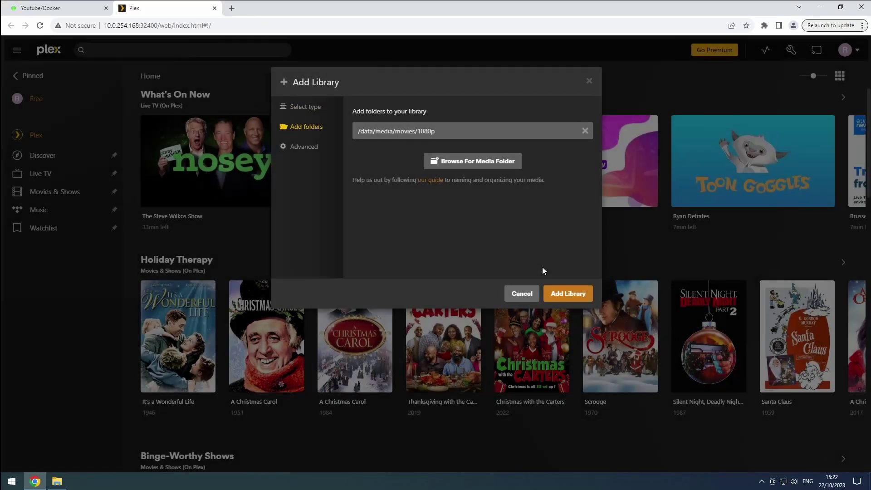
pyautogui.click(566, 294)
# Add a second Movies library from /data/media/movies/4k and open it
pyautogui.click(116, 114)
pyautogui.click(104, 99)
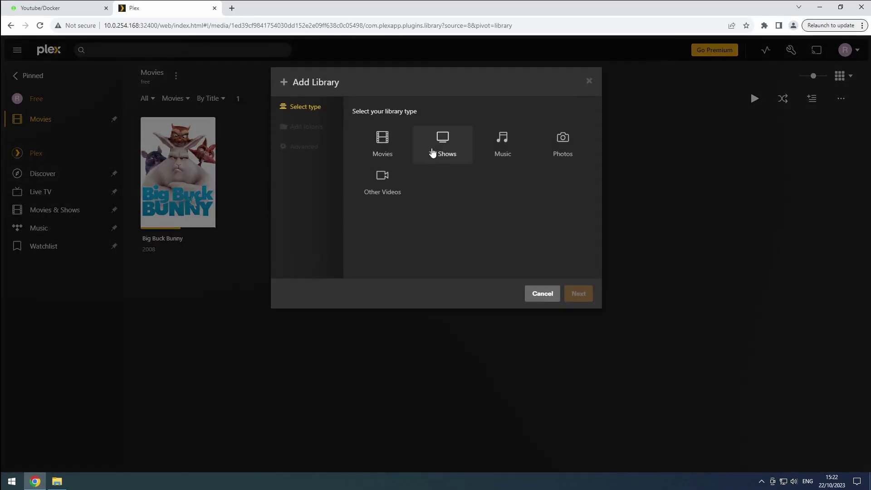
pyautogui.click(381, 140)
pyautogui.click(574, 294)
pyautogui.click(467, 133)
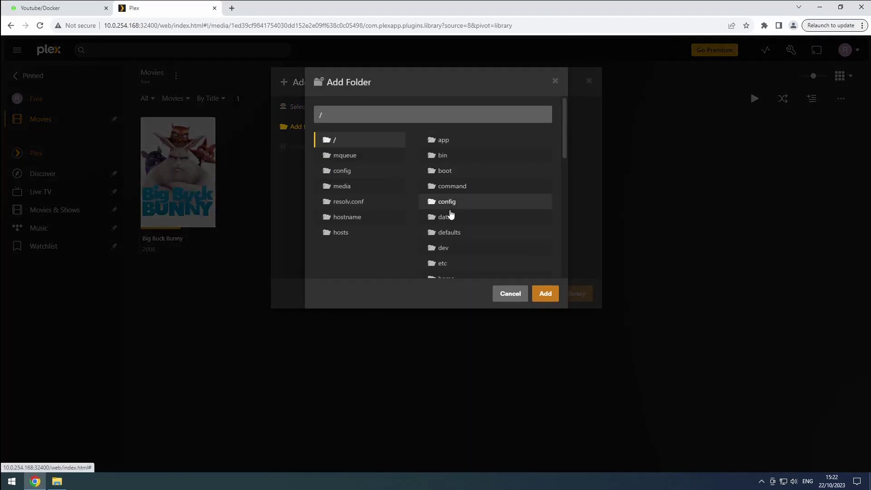
pyautogui.click(443, 217)
pyautogui.click(445, 156)
pyautogui.click(446, 156)
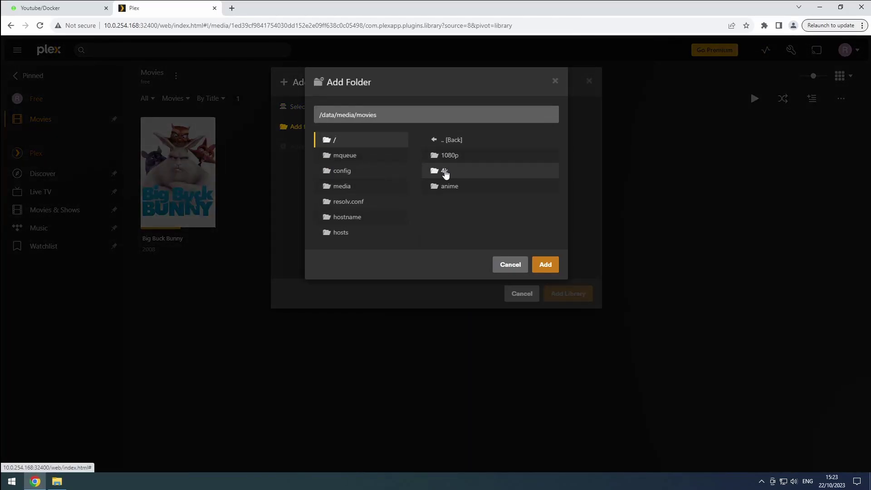
pyautogui.click(443, 171)
pyautogui.click(544, 264)
pyautogui.click(565, 296)
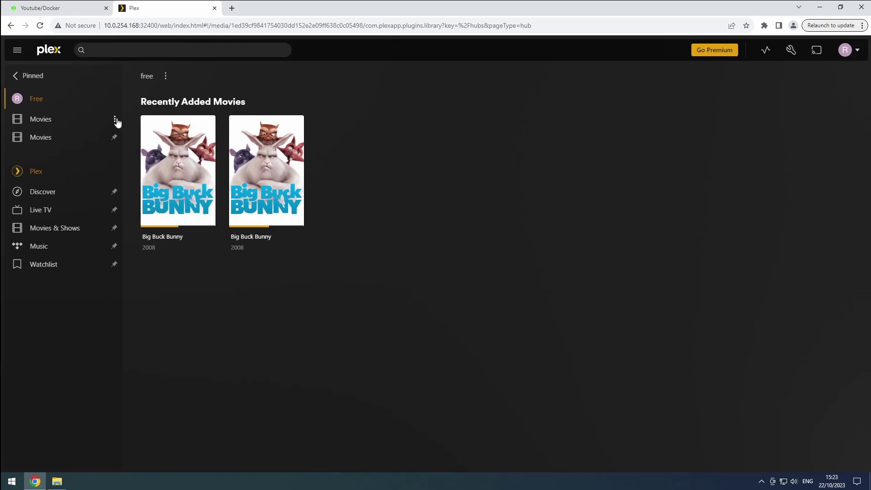
# Delete both existing Movies libraries, confirming each deletion
pyautogui.click(115, 120)
pyautogui.moveTo(150, 177)
pyautogui.click(206, 231)
pyautogui.click(385, 268)
pyautogui.press('Return')
pyautogui.click(115, 119)
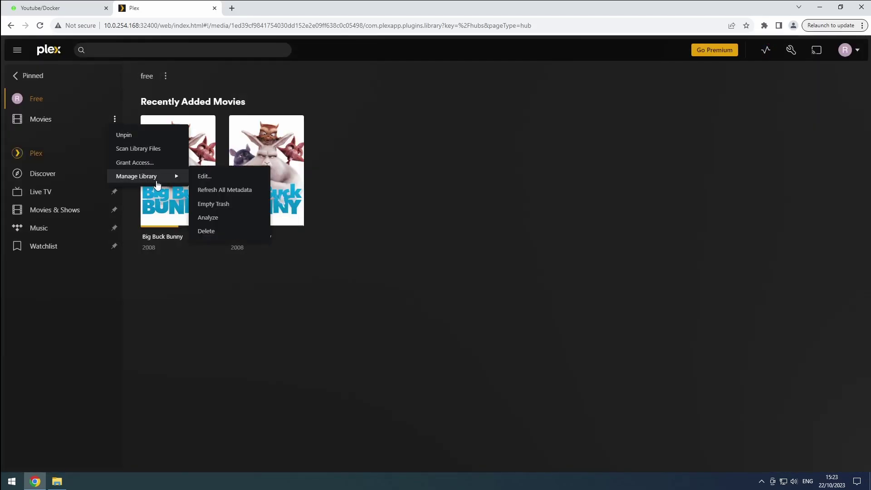
pyautogui.click(228, 230)
pyautogui.press('space')
pyautogui.click(517, 301)
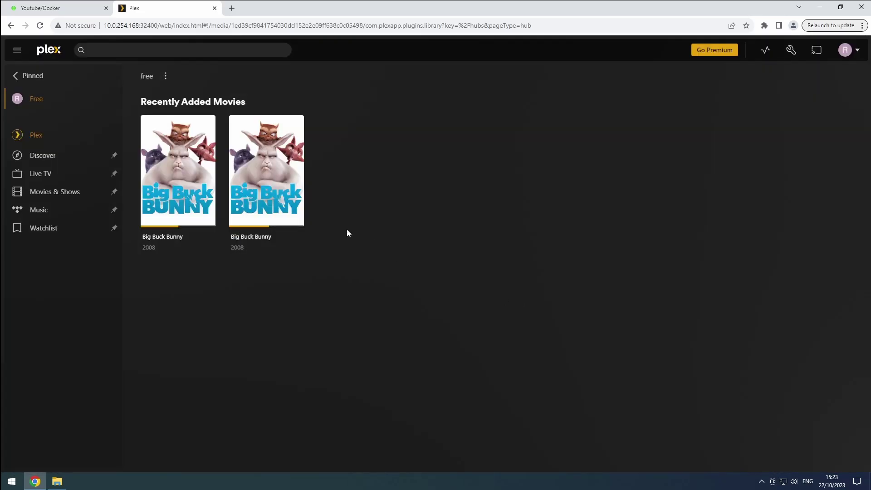
# Add a single Movies library with /data/media/movies as its folder
pyautogui.click(110, 99)
pyautogui.click(382, 142)
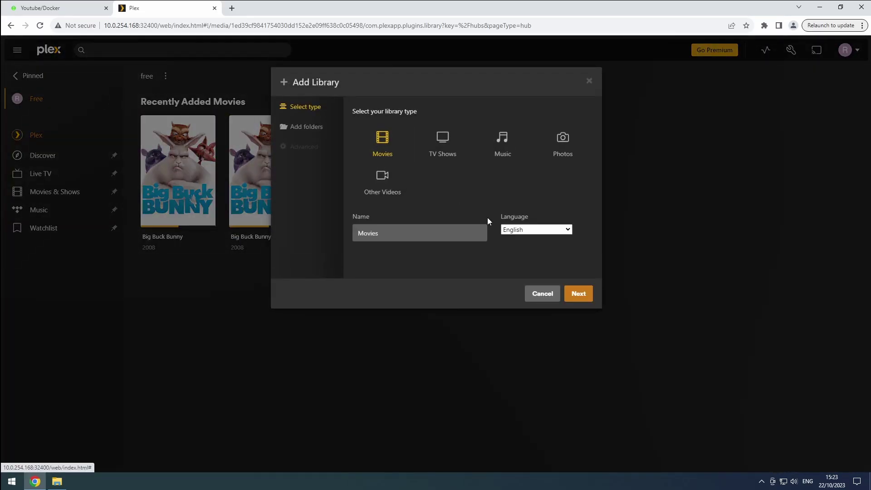
pyautogui.click(577, 294)
pyautogui.click(468, 135)
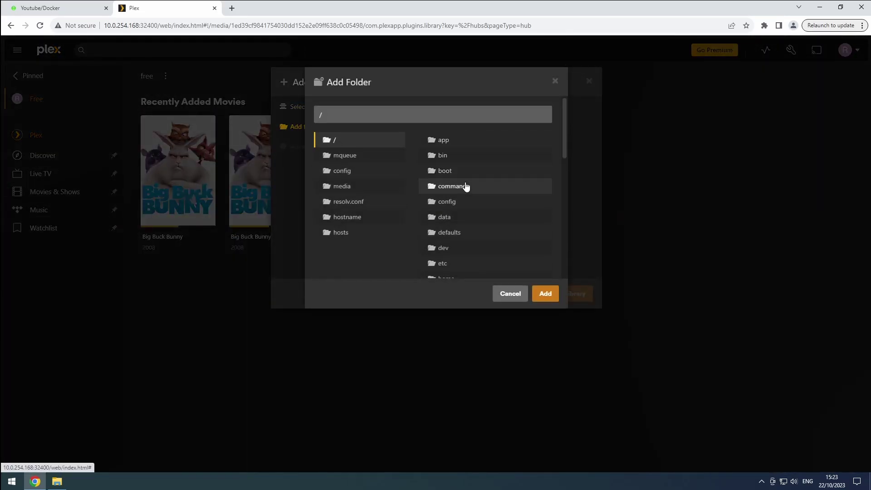
pyautogui.click(444, 217)
pyautogui.click(444, 155)
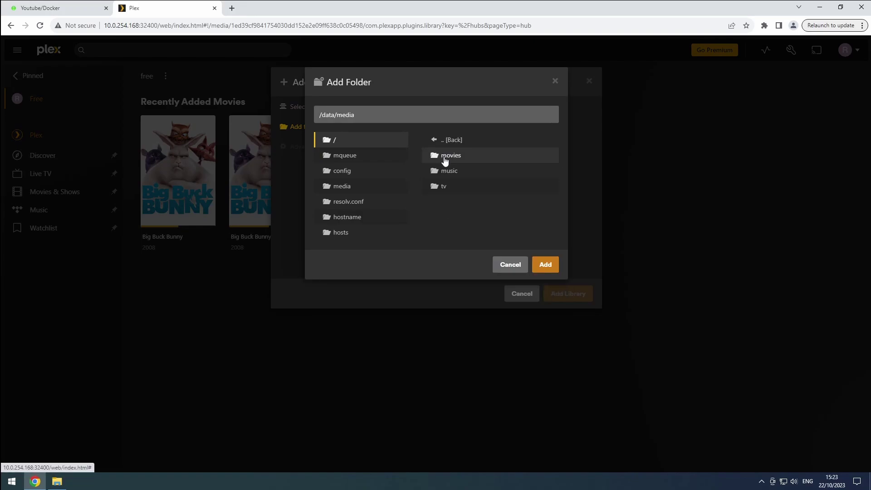
pyautogui.click(444, 160)
pyautogui.click(545, 265)
pyautogui.click(567, 293)
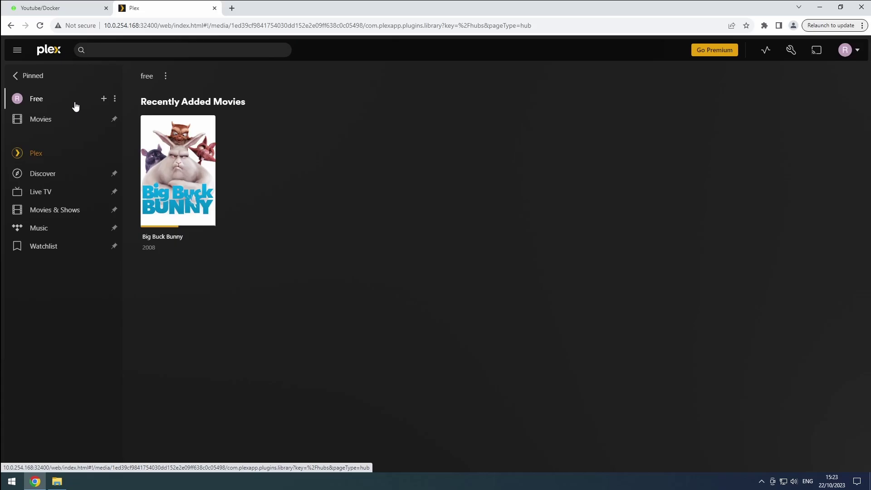
# Show Big Buck Bunny's Play Version list: 8.5 Mbps 4K and 5.2 Mbps 720p
pyautogui.click(177, 152)
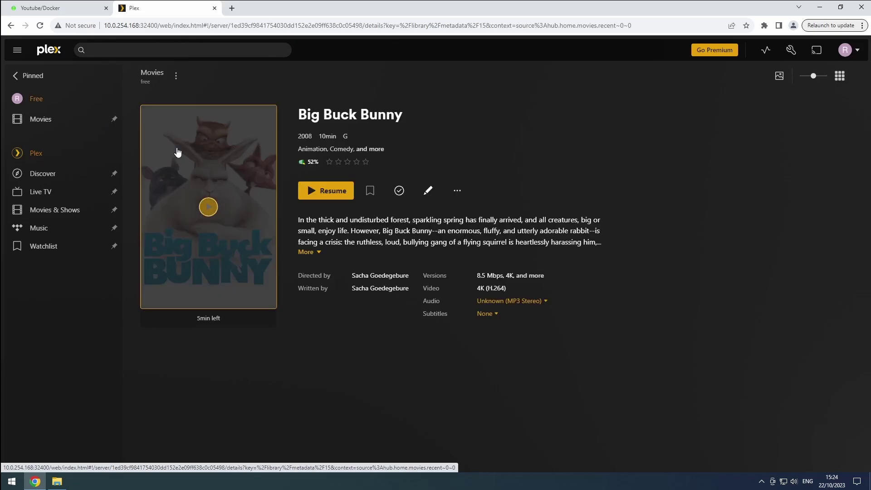
pyautogui.click(467, 193)
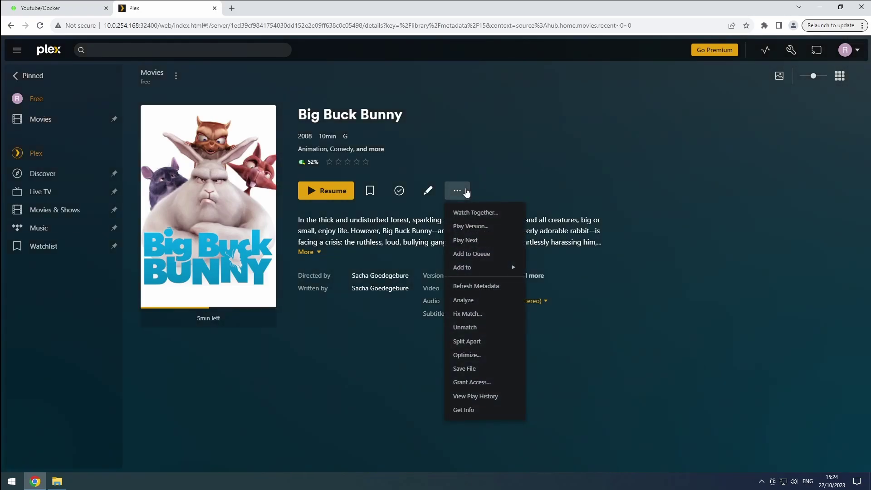
pyautogui.click(470, 226)
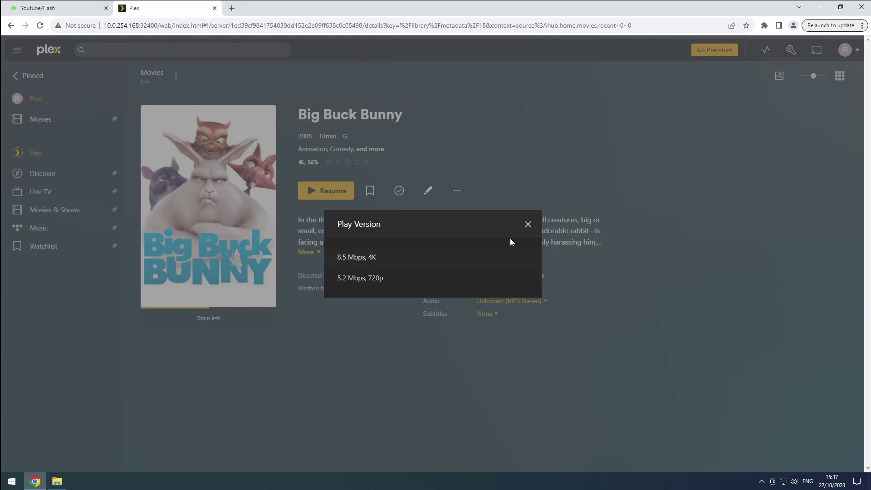
# Close the versions list and delete the Movies library with the confirmation ticked
pyautogui.click(528, 224)
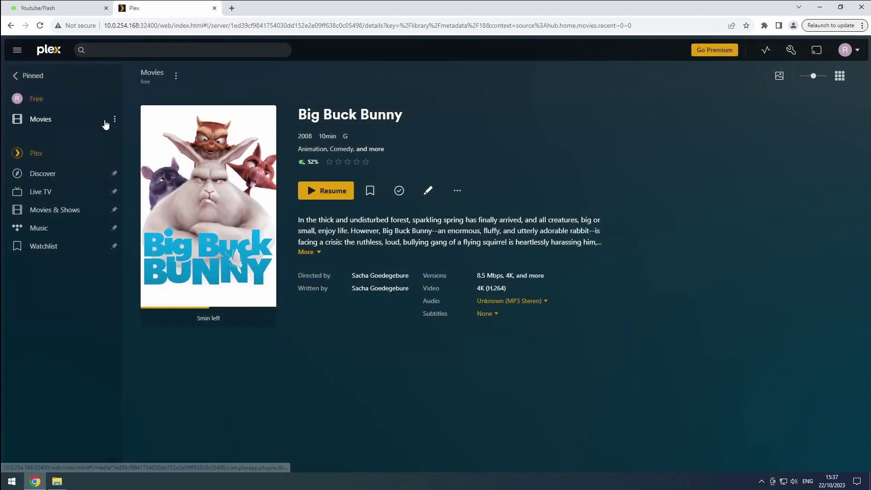
pyautogui.click(115, 118)
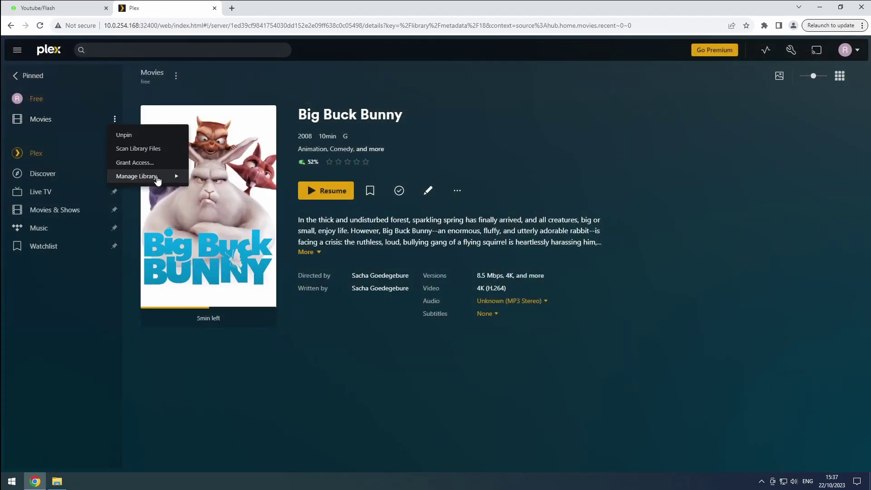
pyautogui.moveTo(157, 176)
pyautogui.click(213, 239)
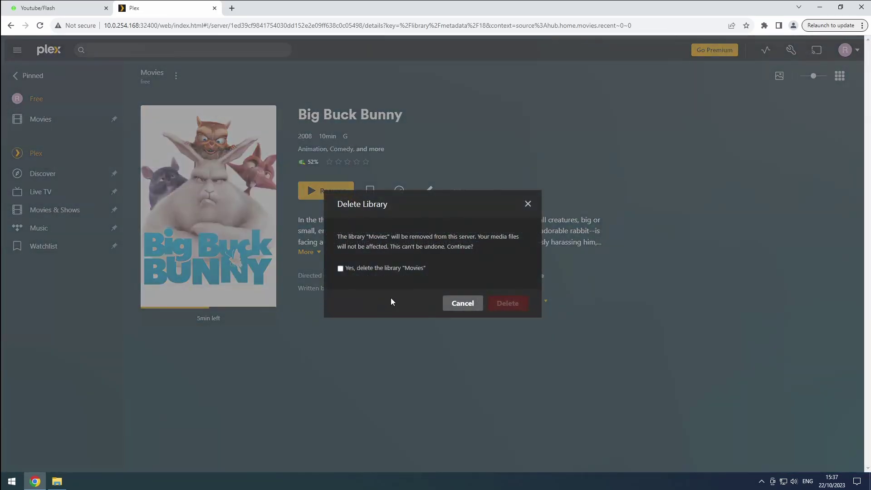
pyautogui.click(381, 269)
pyautogui.click(505, 307)
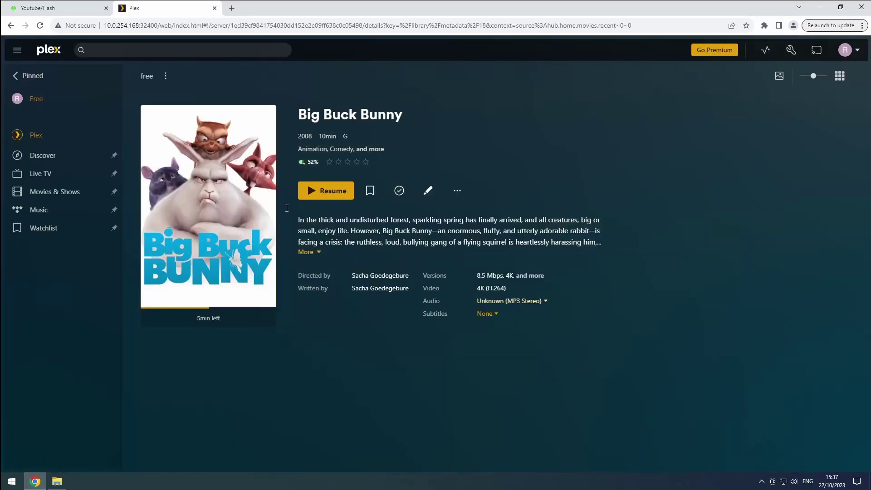
# Begin a Movies library with folder /data/media/movies and show its Advanced settings
pyautogui.click(103, 100)
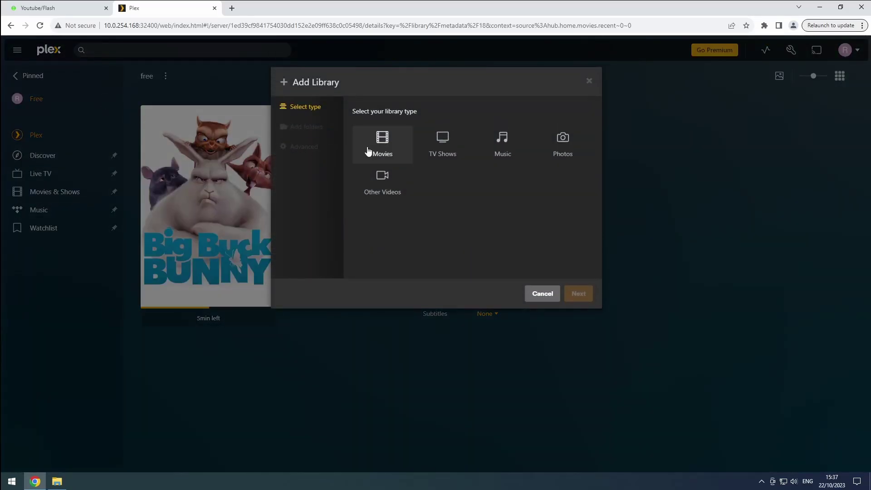
pyautogui.click(382, 145)
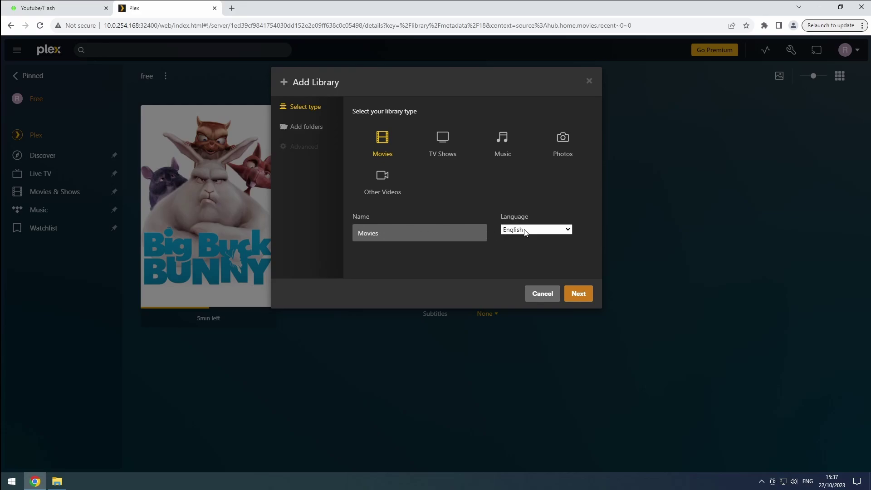
pyautogui.click(577, 297)
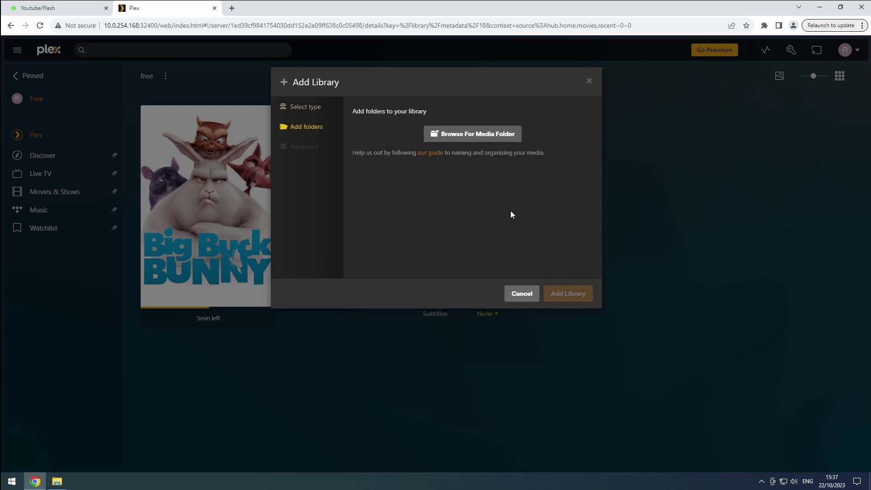
pyautogui.click(462, 137)
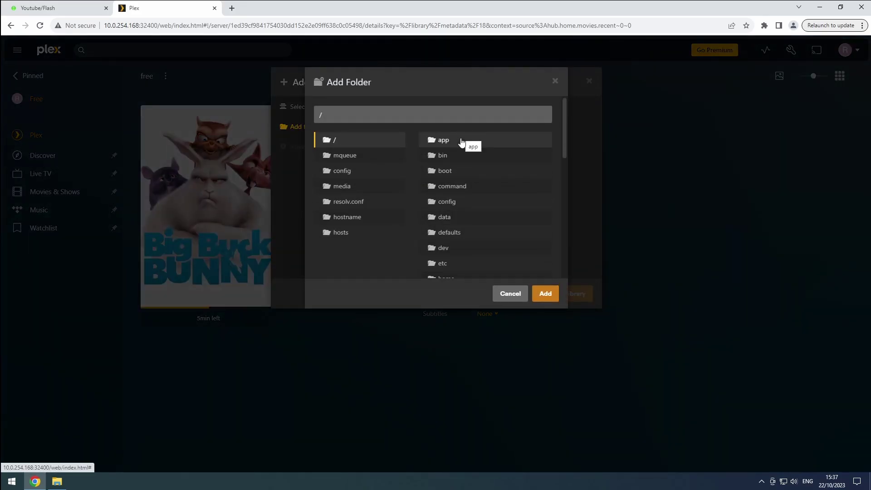
pyautogui.click(447, 216)
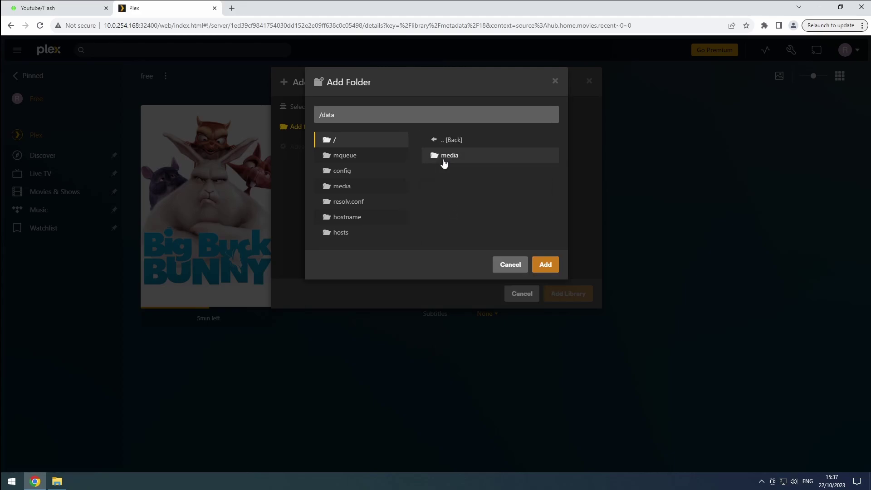
pyautogui.click(444, 162)
pyautogui.click(446, 162)
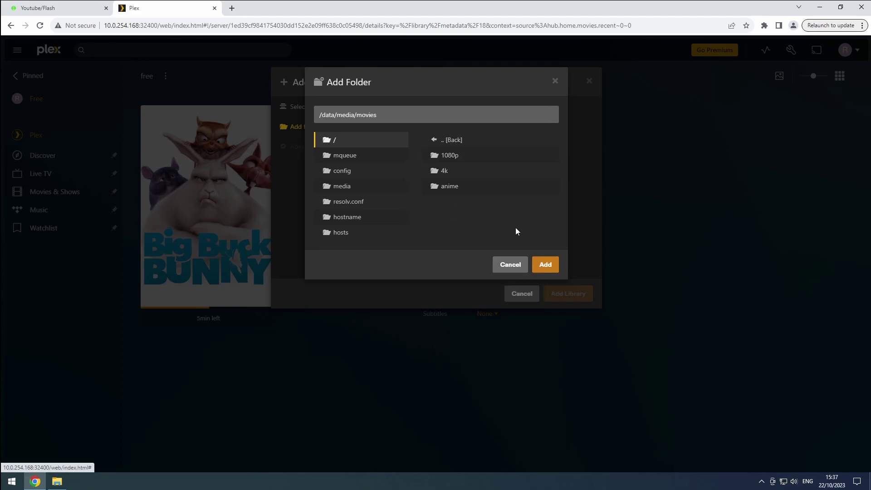
pyautogui.click(545, 266)
pyautogui.click(314, 151)
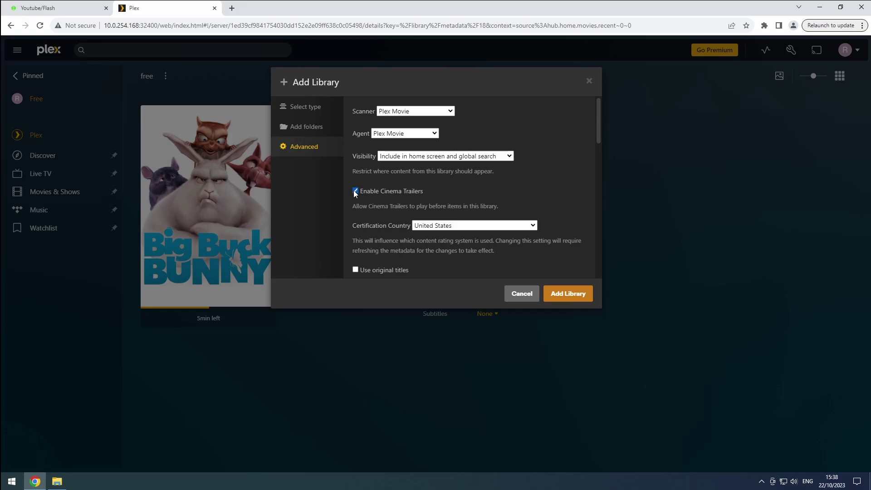
# Enable Use original titles in the Movies library's advanced settings
pyautogui.scroll(-2, 355, 193)
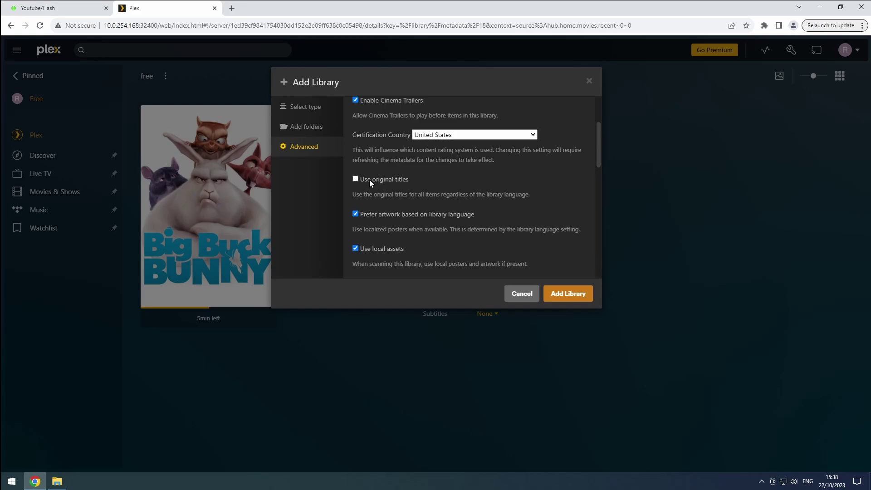
pyautogui.click(369, 180)
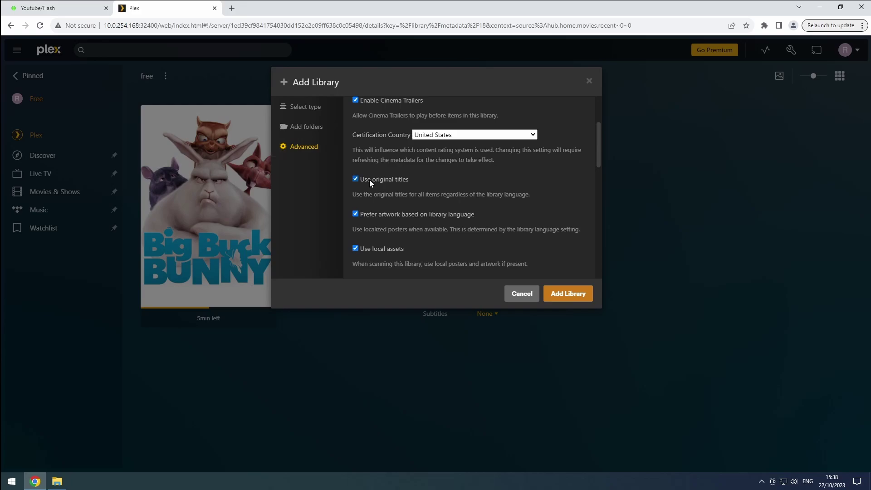
pyautogui.scroll(-1, 369, 180)
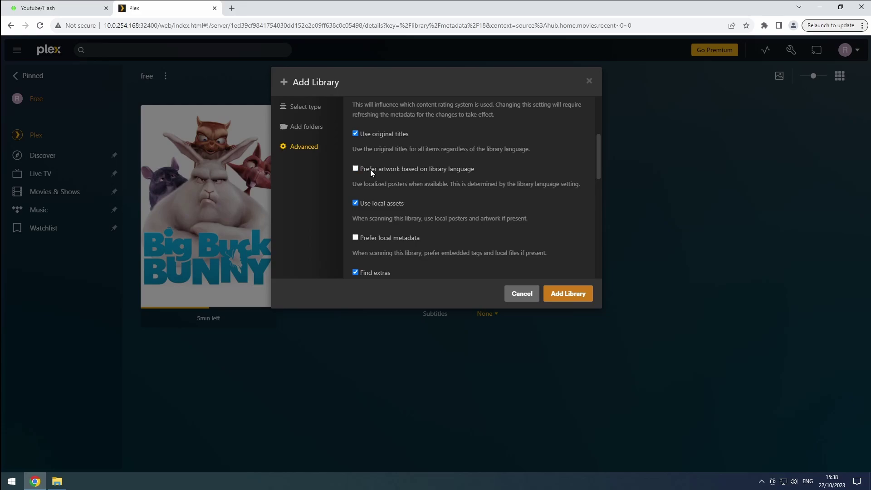
# Scroll down the advanced settings to the Minimum automatic collection size option
pyautogui.scroll(-1, 370, 170)
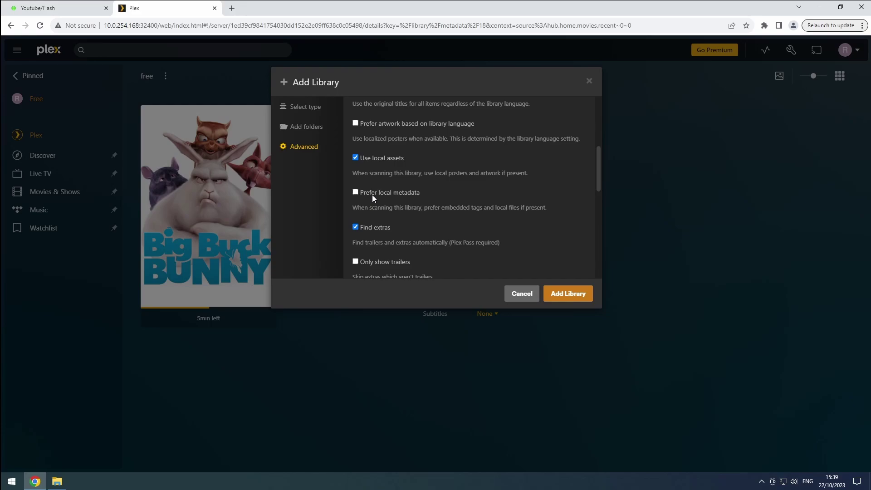
pyautogui.scroll(-1, 372, 195)
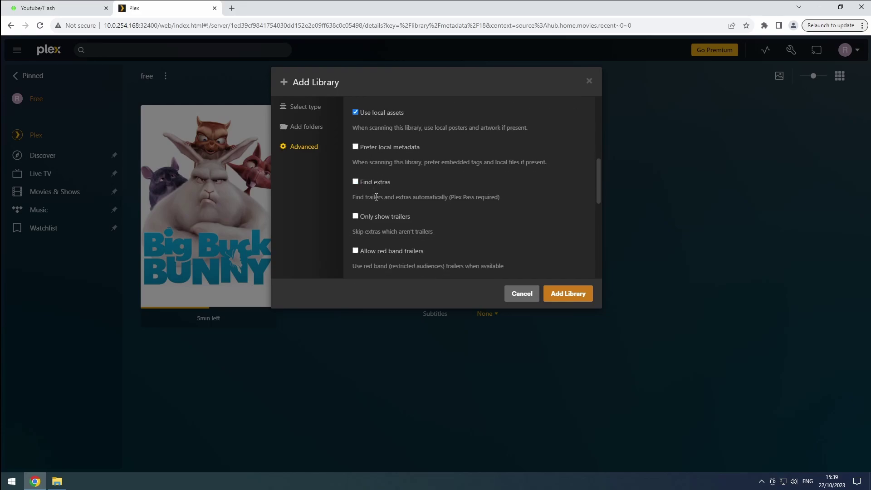
pyautogui.scroll(-1, 376, 211)
pyautogui.scroll(-1, 376, 222)
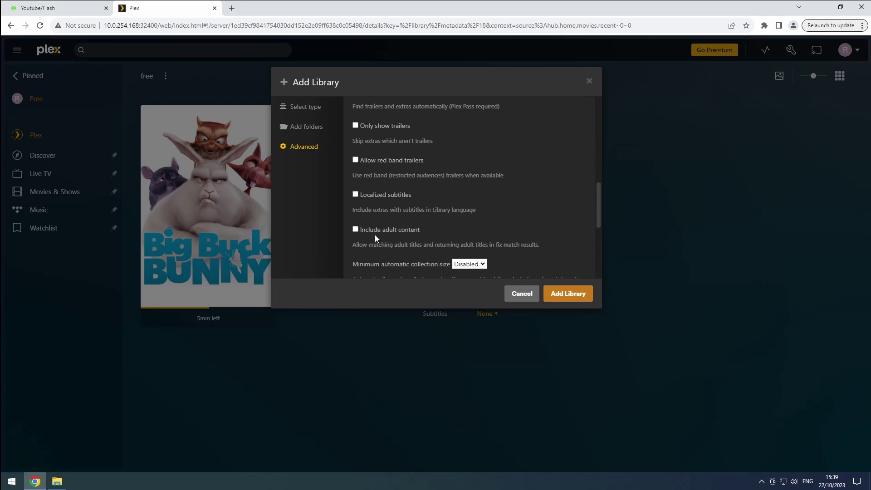
pyautogui.scroll(-1, 379, 231)
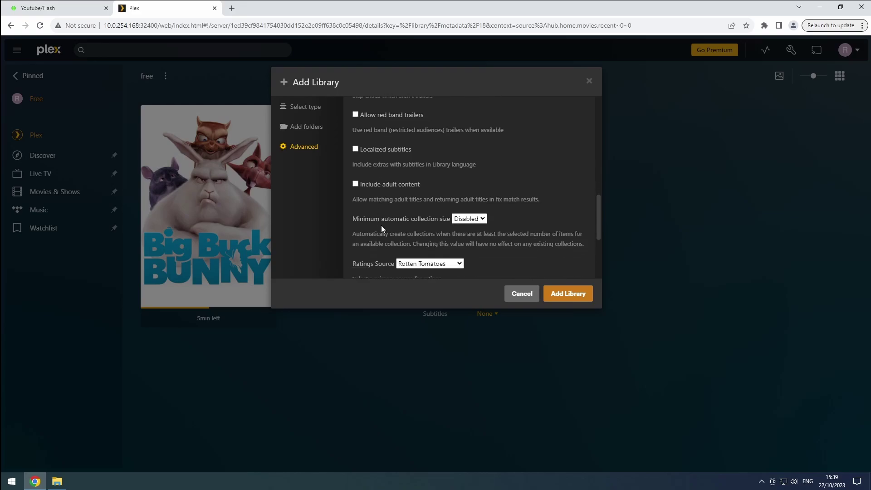
# Set minimum automatic collection size to 2 and disable video preview thumbnails
pyautogui.click(467, 217)
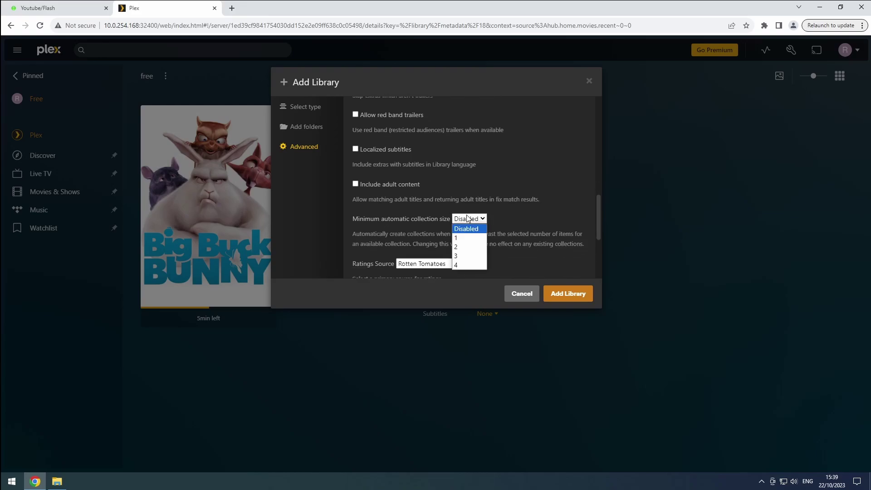
pyautogui.click(464, 247)
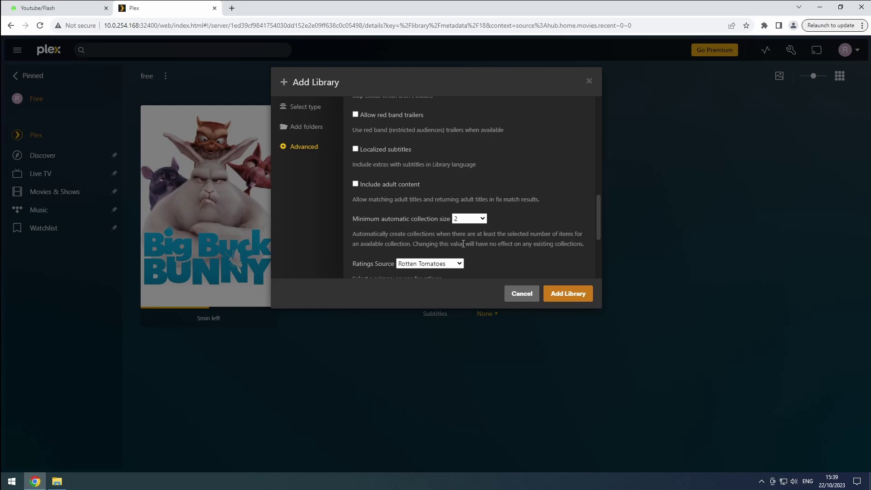
pyautogui.scroll(-1, 463, 244)
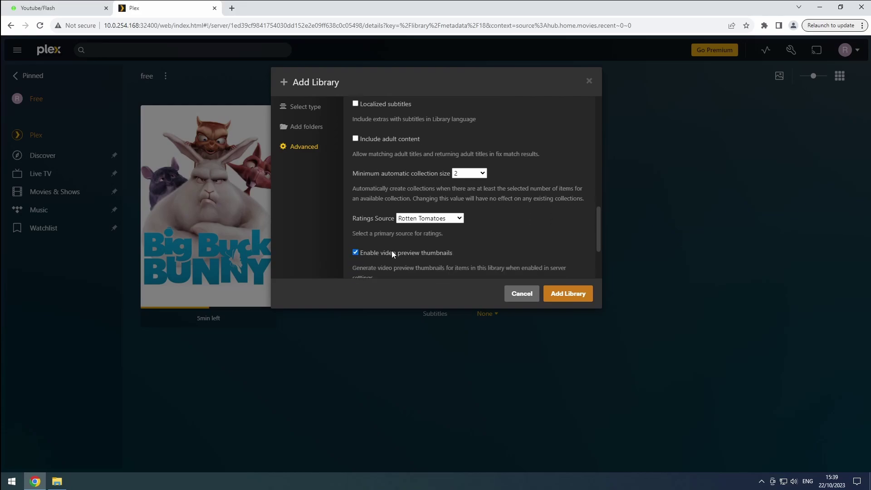
pyautogui.click(391, 254)
# Set Collections to 'Hide collections but show their items' and create the library
pyautogui.scroll(-1, 390, 251)
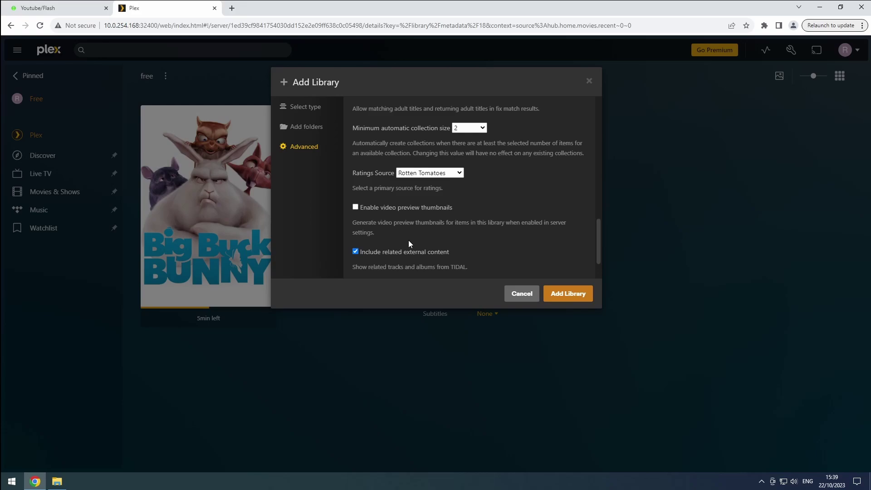
pyautogui.scroll(-1, 403, 241)
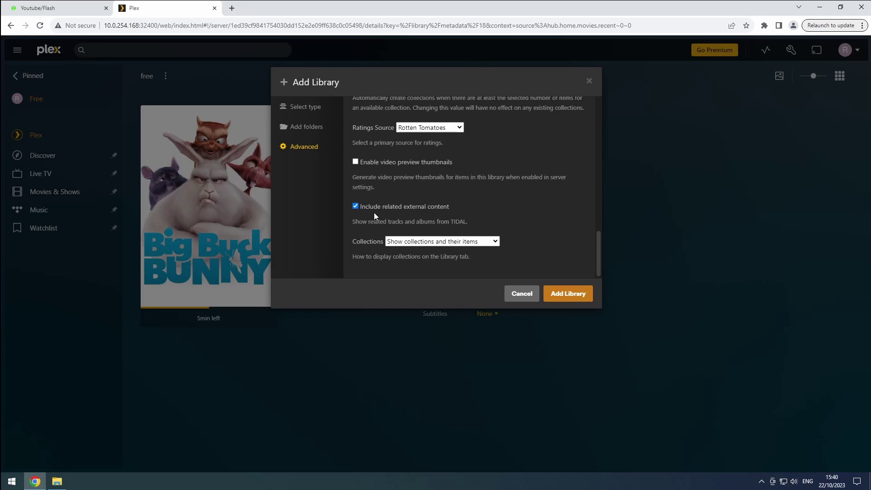
pyautogui.click(399, 241)
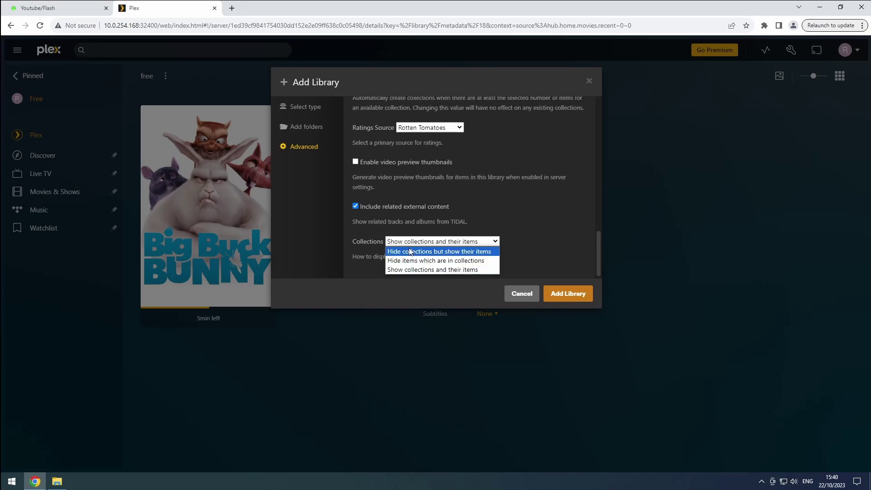
pyautogui.click(409, 251)
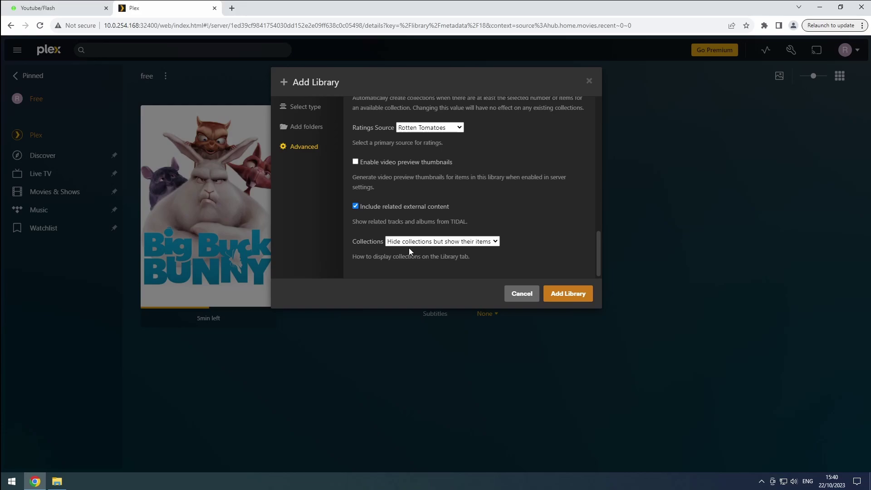
pyautogui.click(570, 292)
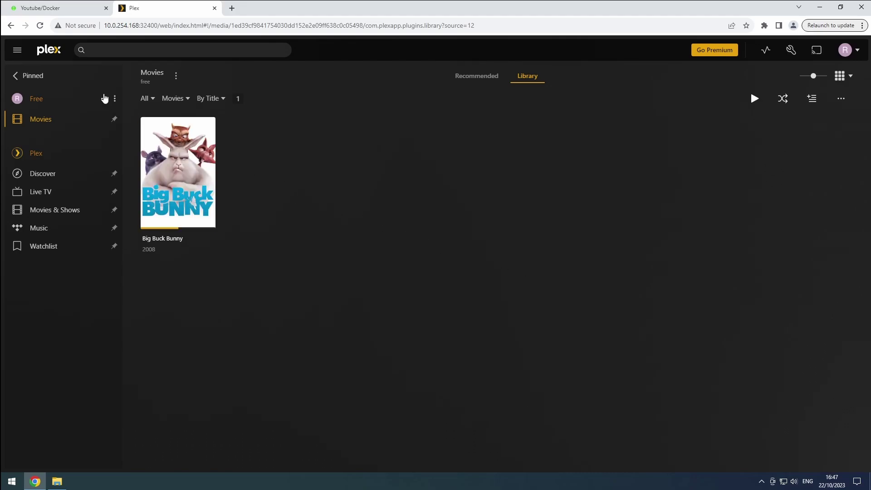
# Begin a TV Shows library and add /data/media/tv as its folder
pyautogui.click(104, 97)
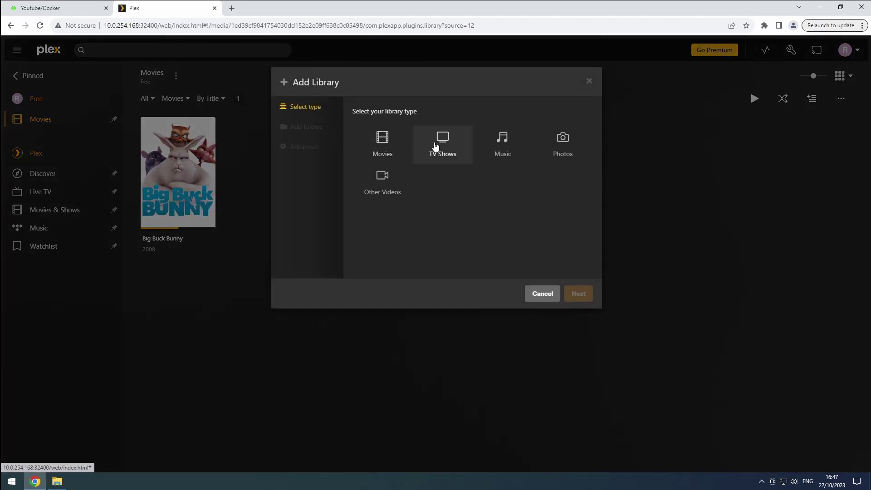
pyautogui.click(434, 146)
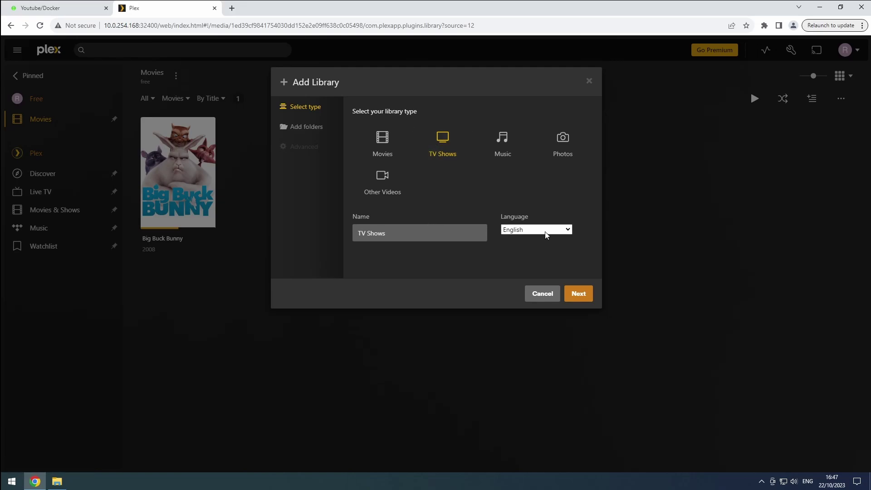
pyautogui.click(577, 299)
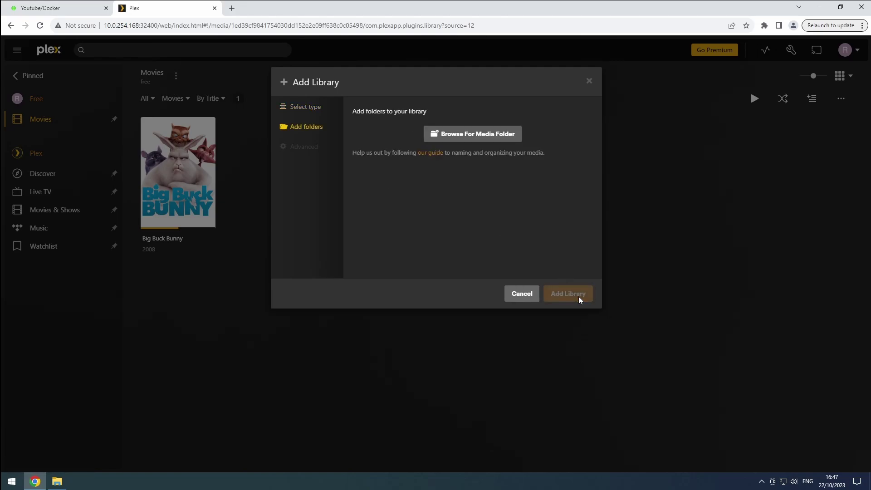
pyautogui.click(471, 137)
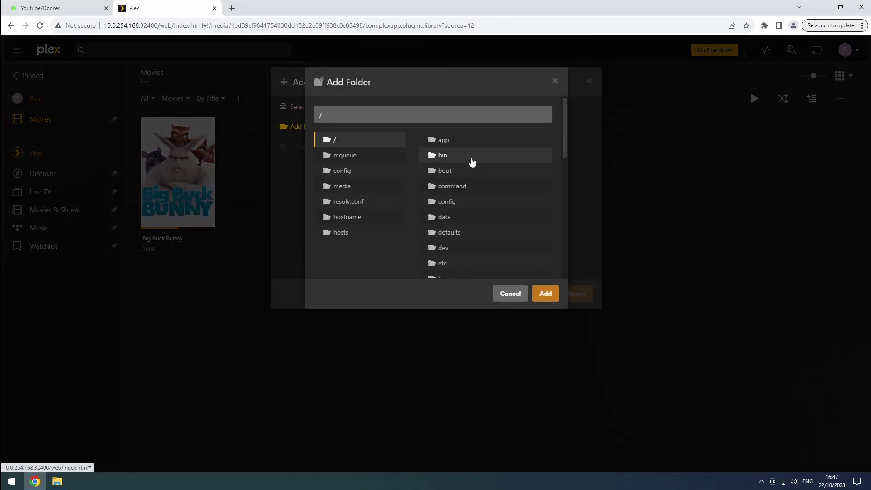
pyautogui.click(448, 214)
pyautogui.click(448, 159)
pyautogui.click(448, 188)
pyautogui.click(547, 265)
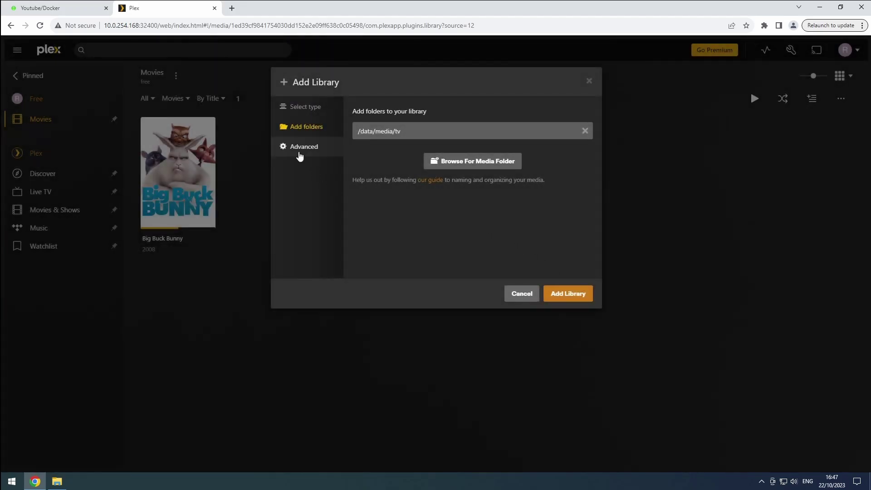
# In the TV library's advanced settings, set episode ordering to TheTVDB
pyautogui.click(298, 154)
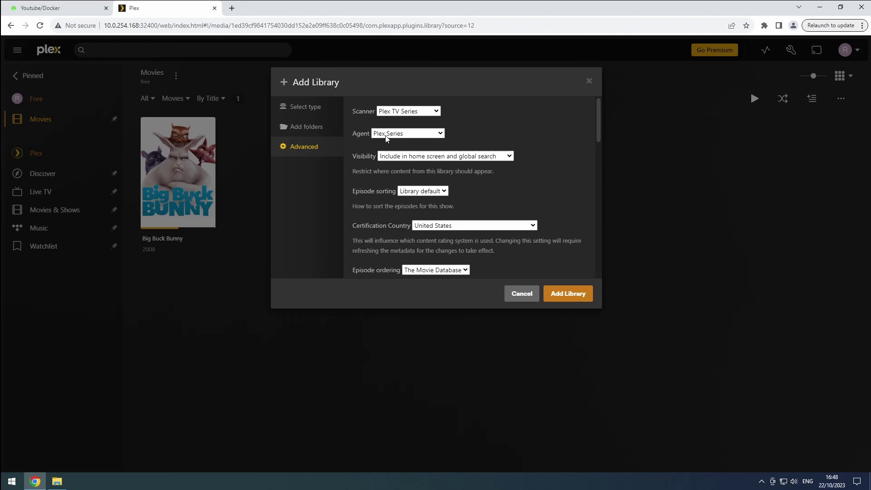
pyautogui.click(427, 271)
pyautogui.click(429, 288)
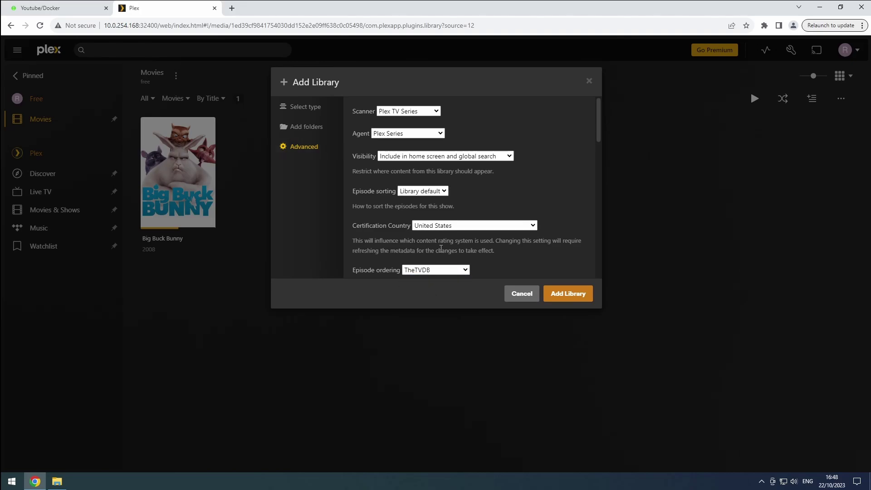
pyautogui.scroll(-2, 441, 249)
pyautogui.scroll(-1, 440, 248)
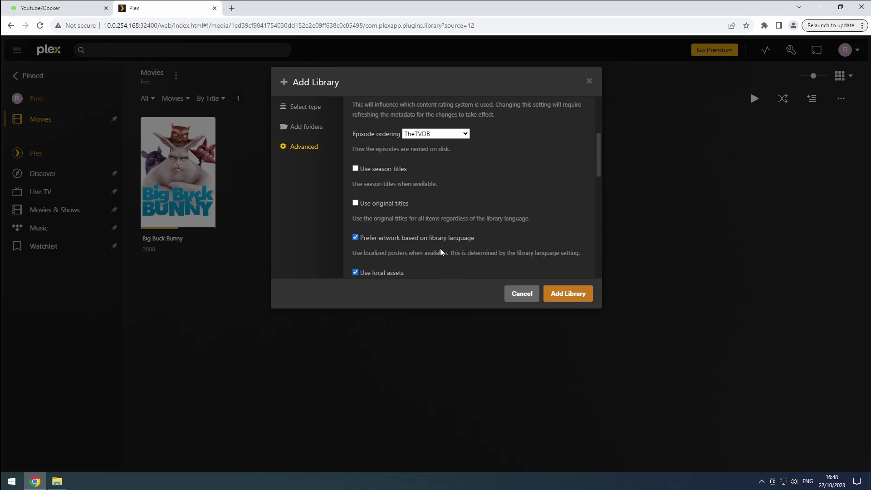
# Enable 'Use season titles' and 'Use original titles', and disable 'Prefer artwork based on library language'
pyautogui.click(355, 169)
pyautogui.click(356, 204)
pyautogui.click(356, 238)
pyautogui.scroll(-2, 358, 240)
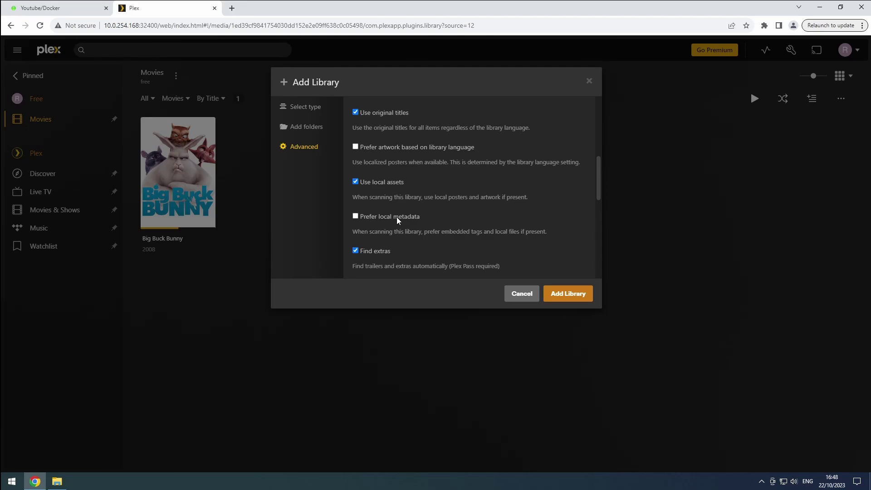
# Turn off Find extras for the TV Shows library
pyautogui.scroll(-2, 397, 221)
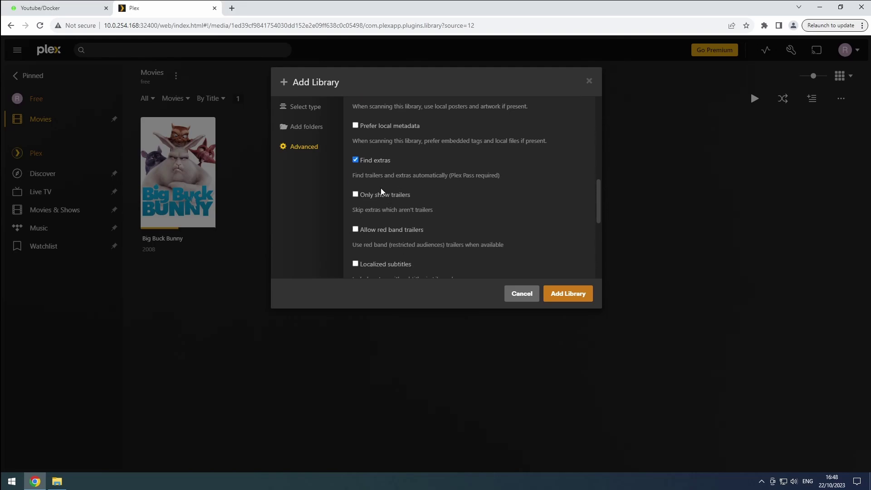
pyautogui.click(355, 162)
pyautogui.scroll(-1, 385, 260)
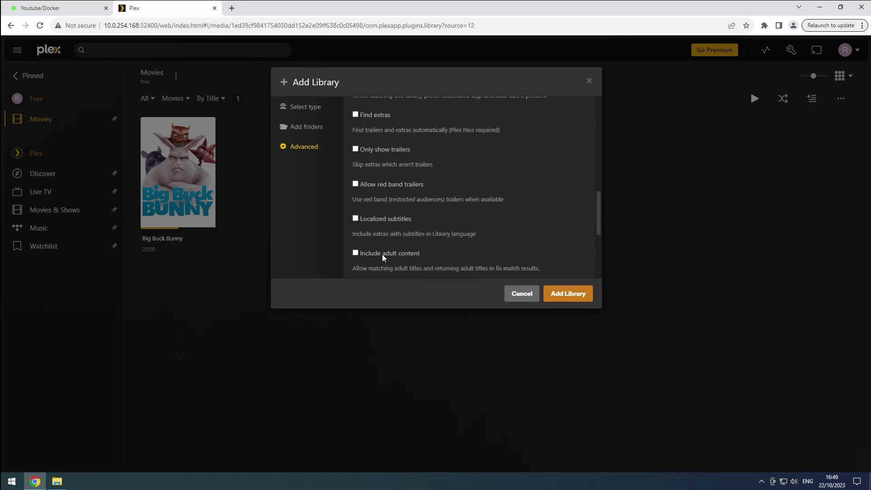
pyautogui.scroll(-2, 382, 254)
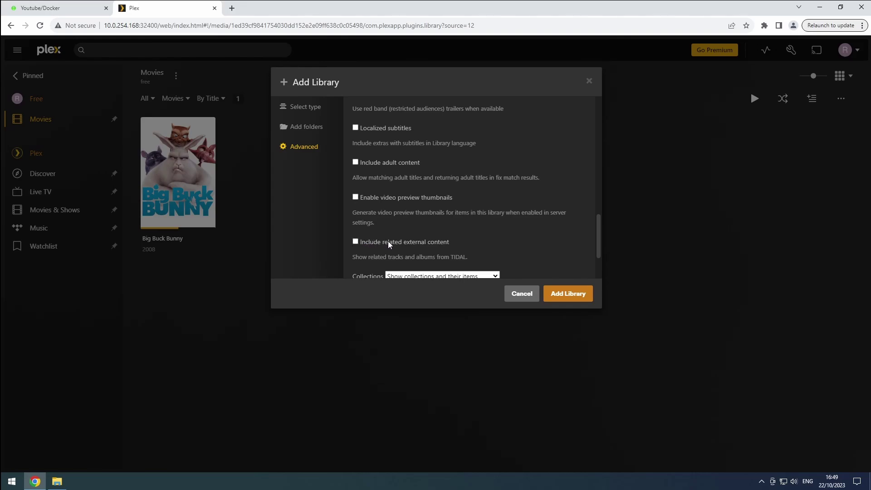
pyautogui.scroll(-1, 387, 241)
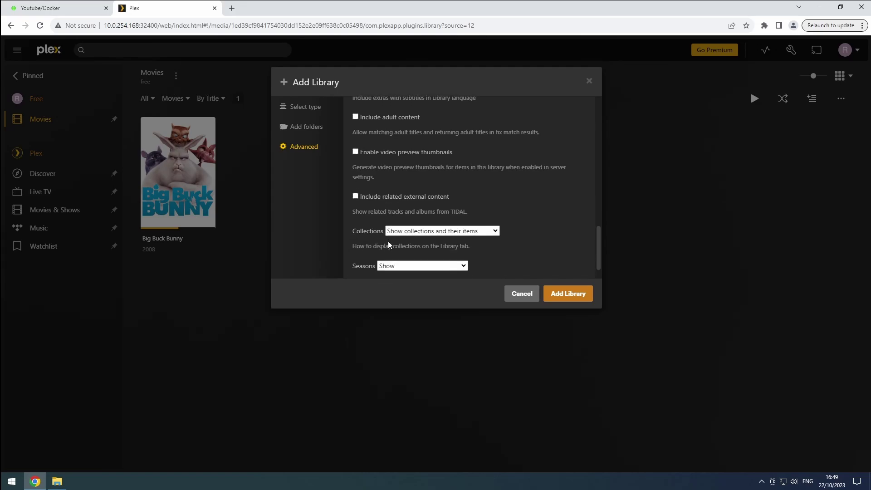
# Set Collections to 'Hide collections but show their items' and keep Seasons shown
pyautogui.click(412, 233)
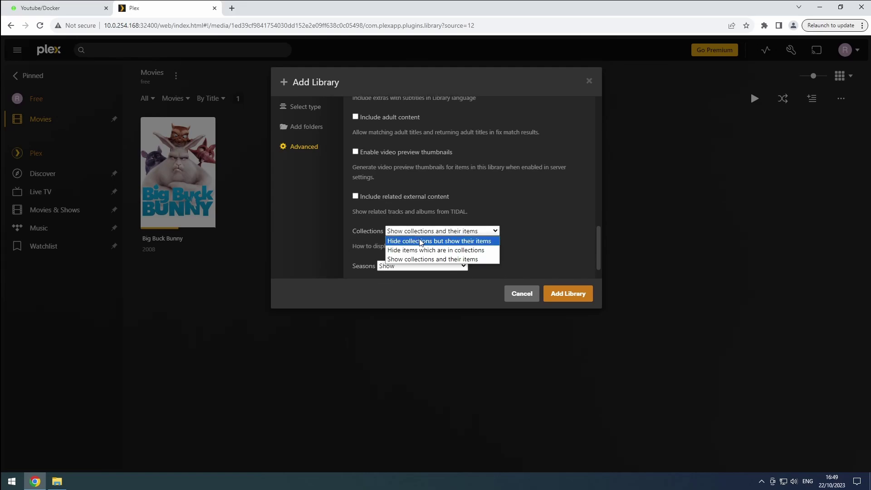
pyautogui.click(421, 242)
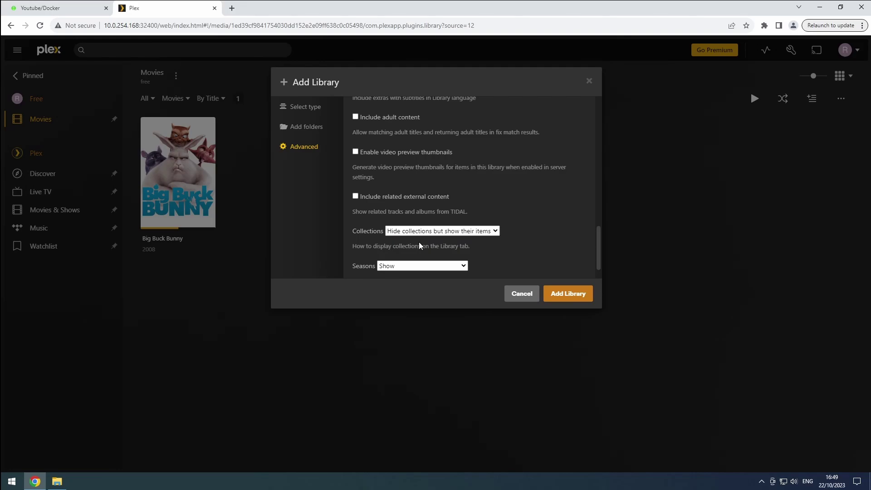
pyautogui.click(409, 266)
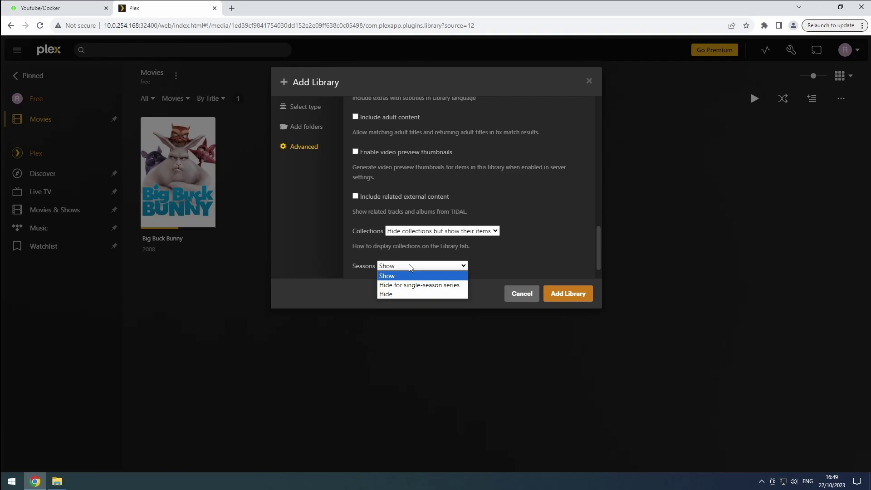
pyautogui.click(396, 277)
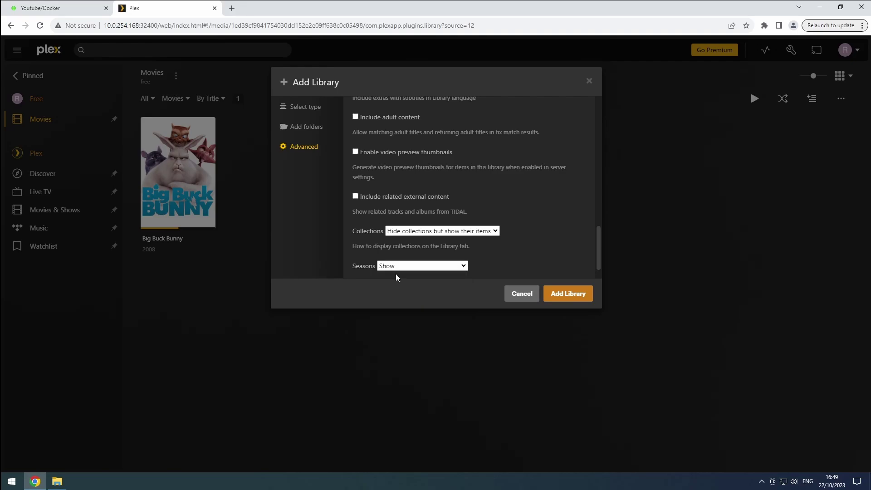
pyautogui.scroll(-1, 396, 273)
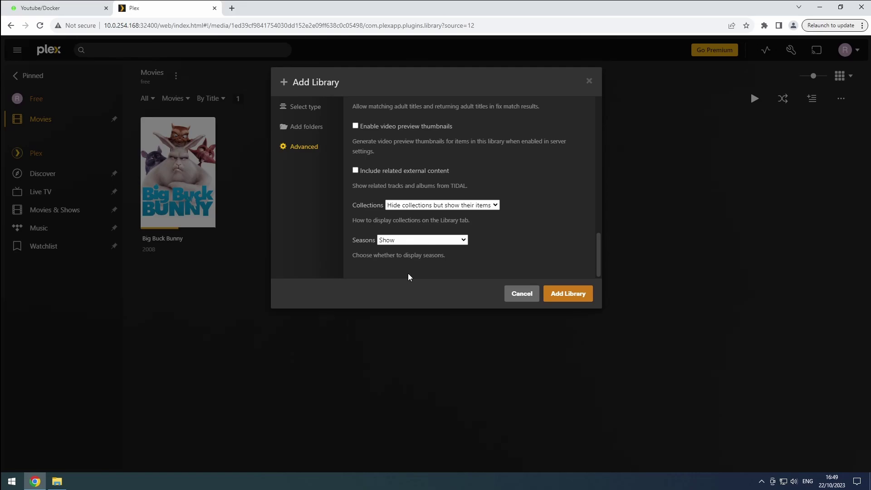
# Create the TV Shows library, then begin a new Music-type library
pyautogui.click(580, 294)
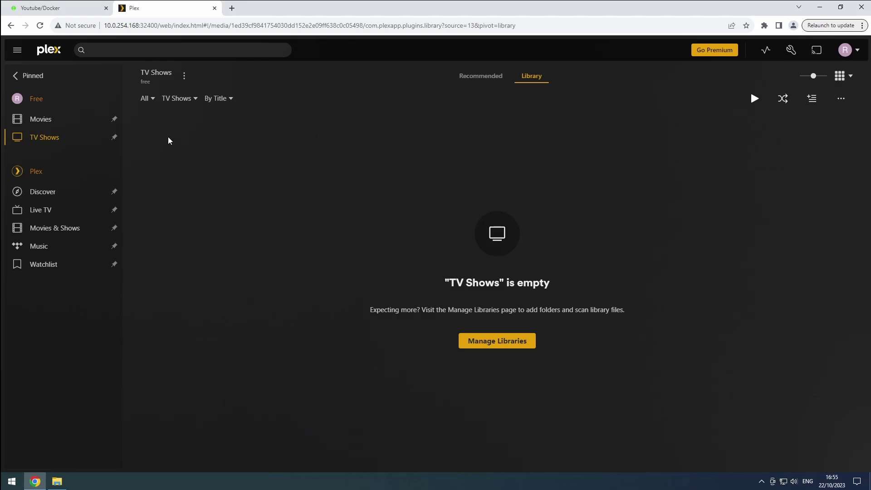
pyautogui.click(104, 99)
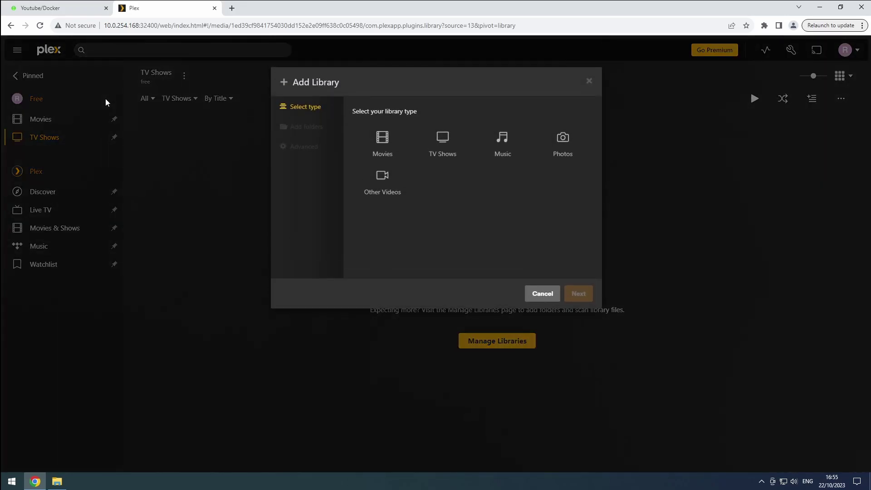
pyautogui.click(499, 149)
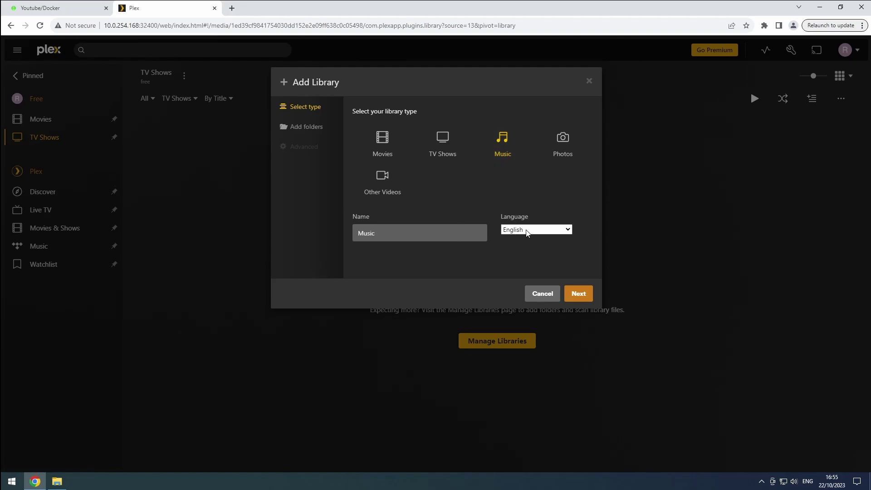
pyautogui.click(587, 295)
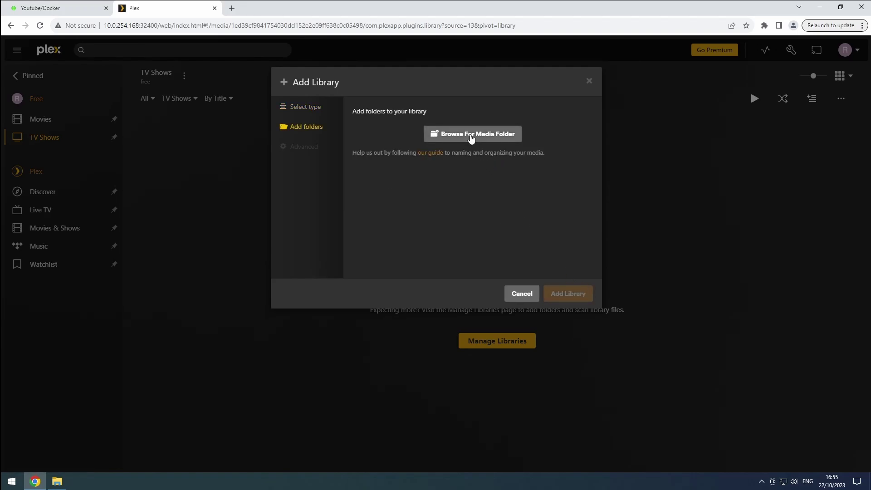
# Add /data/media/music as the Music library's folder
pyautogui.click(470, 136)
pyautogui.click(446, 218)
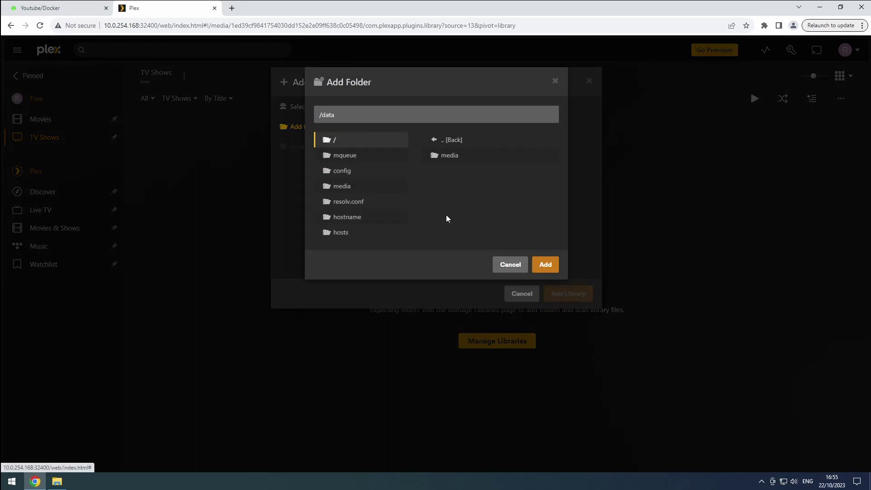
pyautogui.click(448, 158)
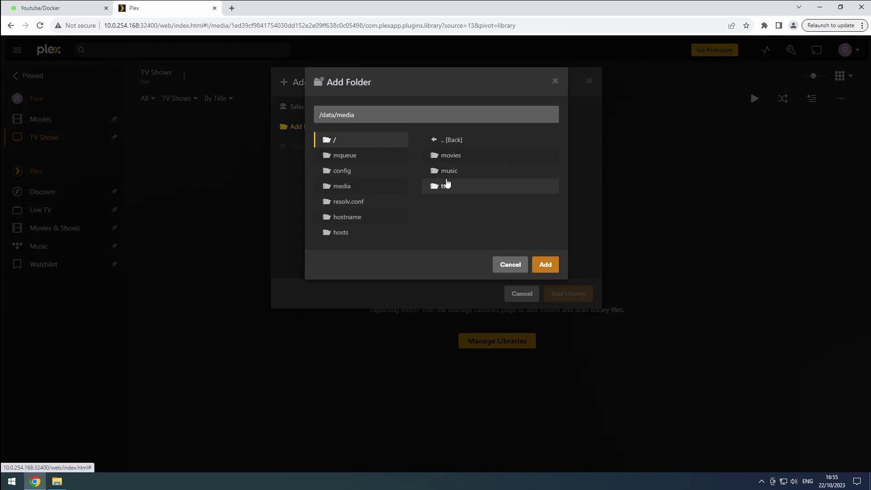
pyautogui.click(446, 172)
pyautogui.click(544, 266)
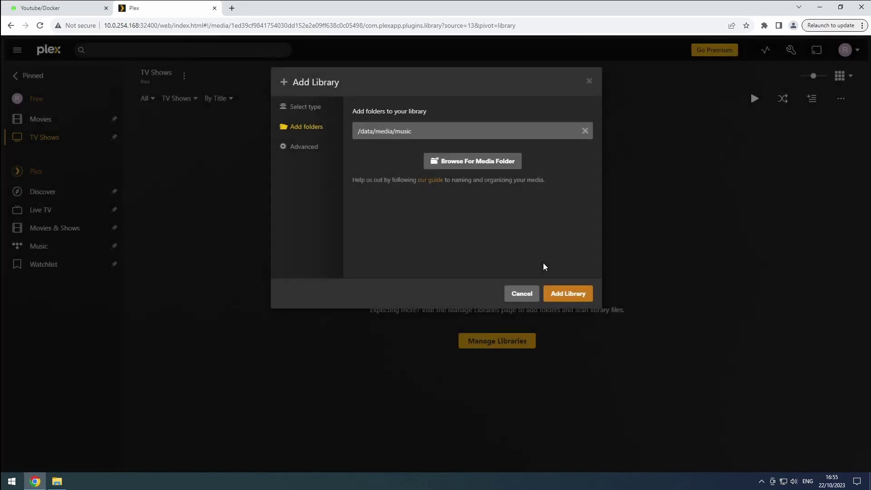
pyautogui.click(300, 154)
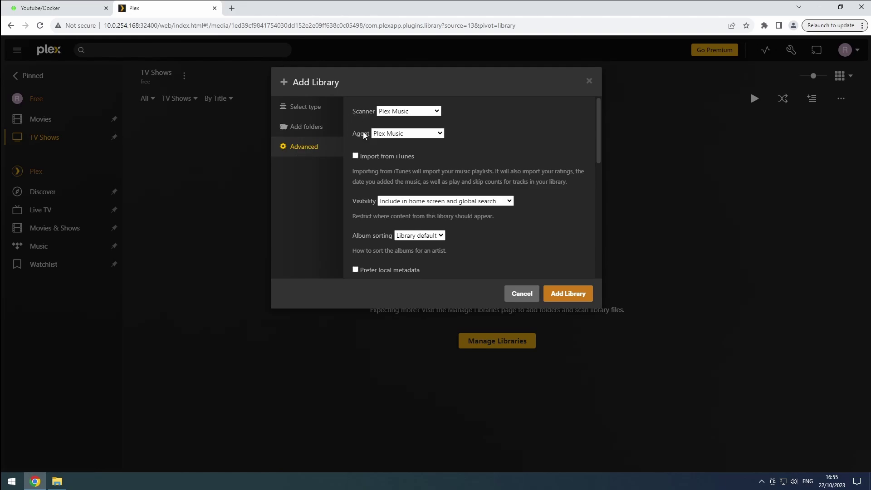
pyautogui.scroll(-1, 363, 132)
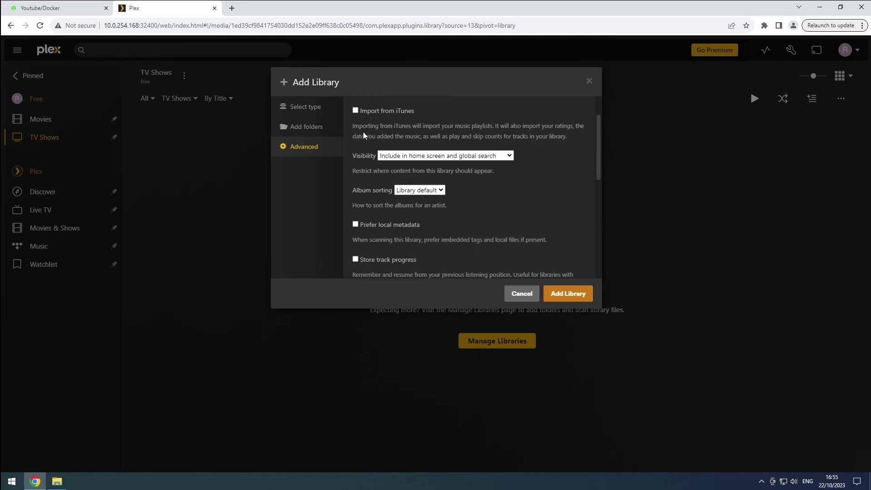
pyautogui.scroll(-1, 362, 134)
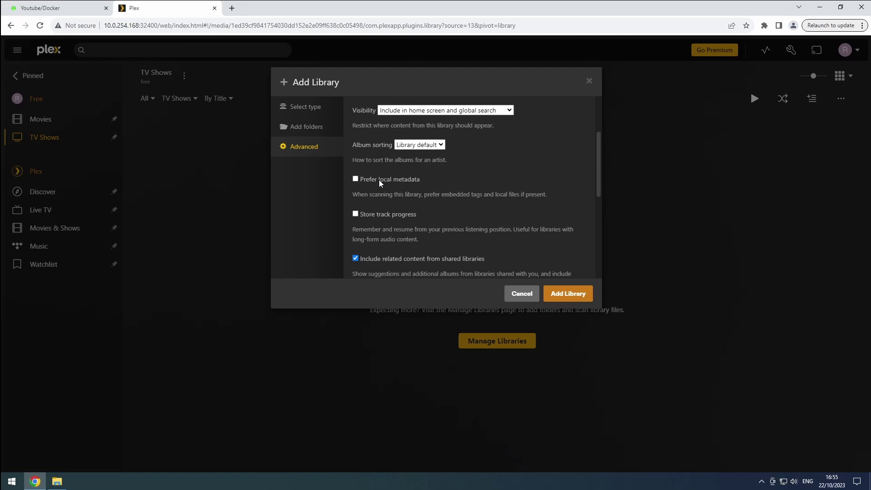
pyautogui.scroll(-1, 379, 180)
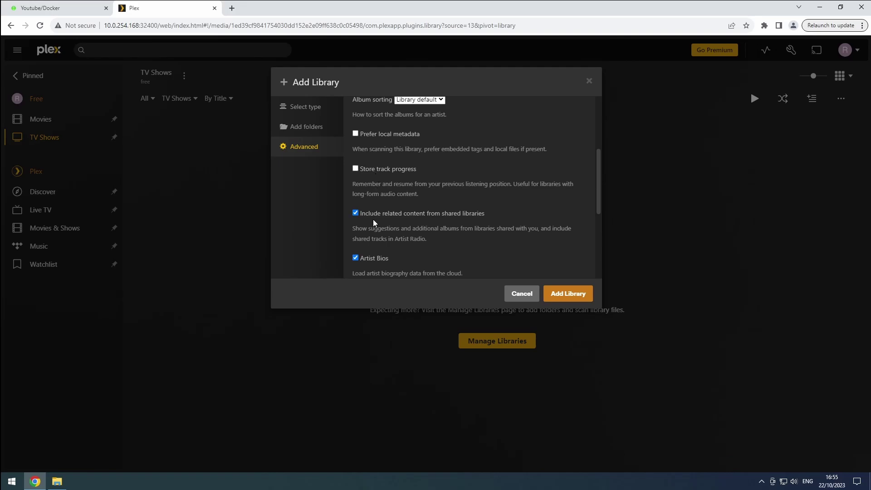
pyautogui.scroll(-1, 372, 219)
pyautogui.scroll(-1, 376, 244)
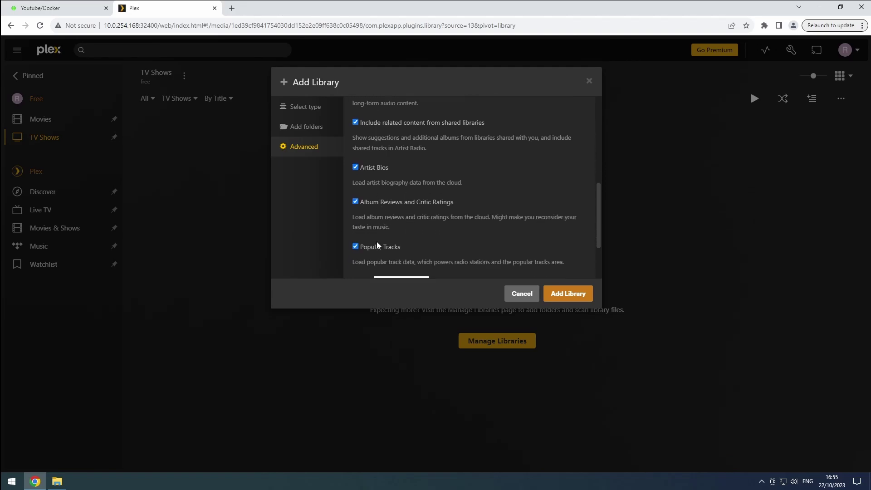
# Keep genres from Plex Music, set Album Art to 'Plex Music Only', and create the Music library
pyautogui.scroll(-1, 388, 235)
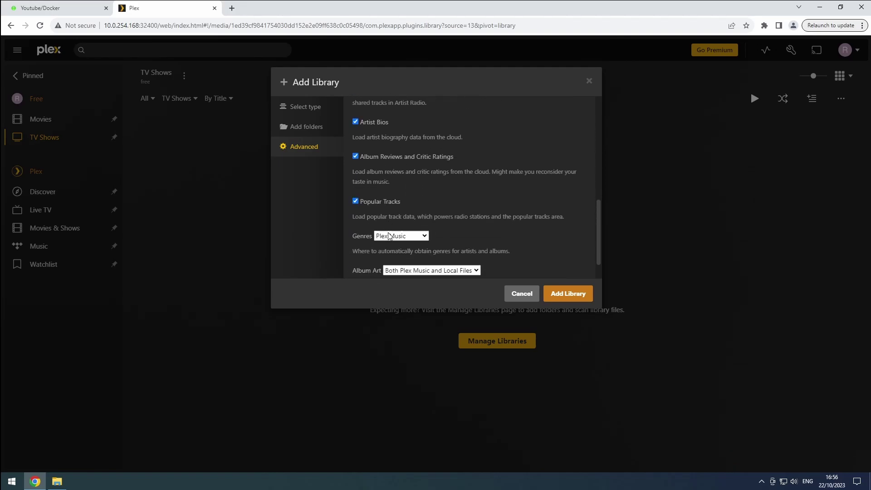
pyautogui.click(398, 239)
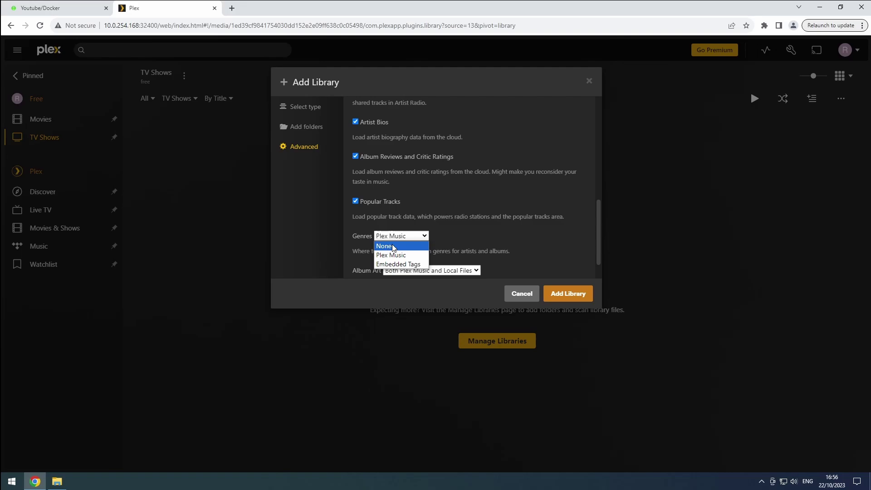
pyautogui.click(466, 238)
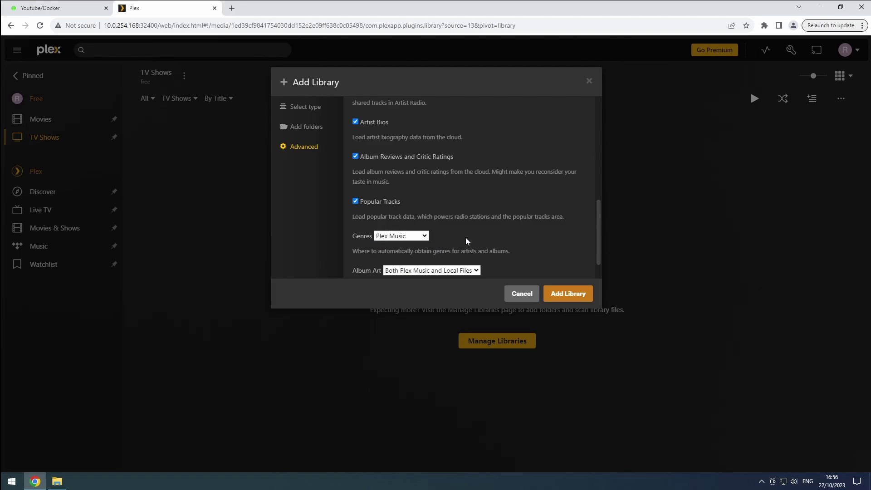
pyautogui.scroll(-1, 465, 238)
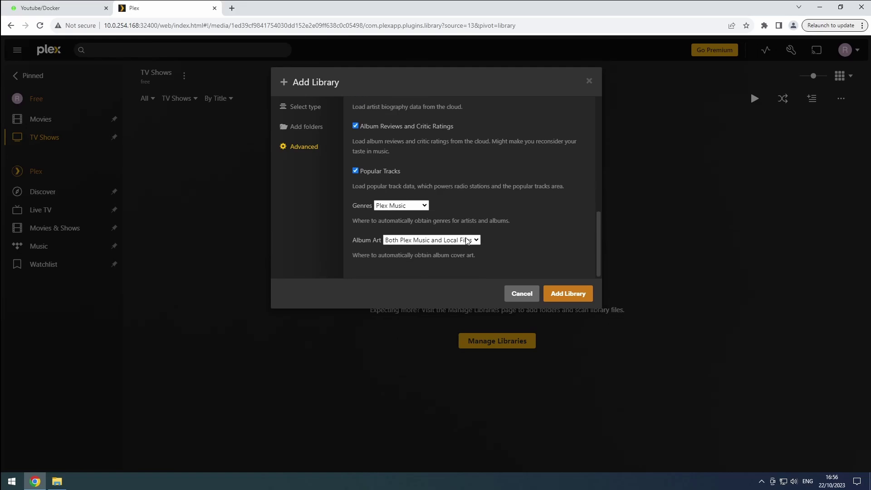
pyautogui.click(433, 240)
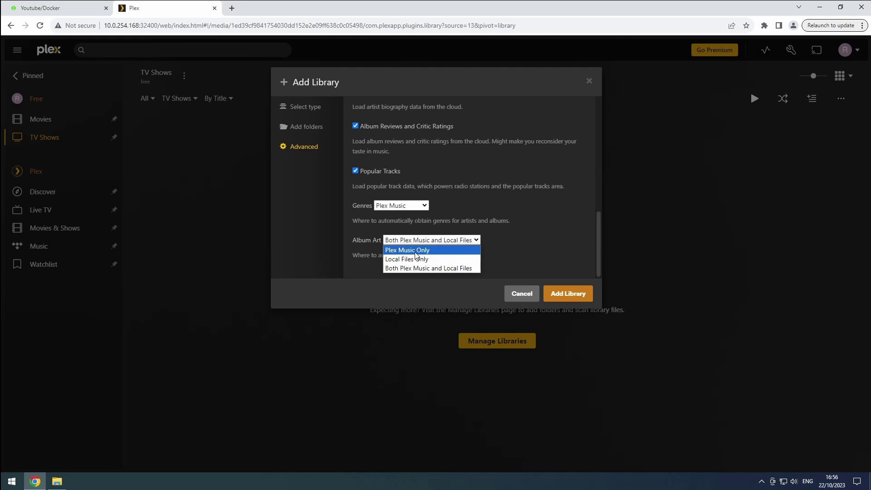
pyautogui.click(415, 253)
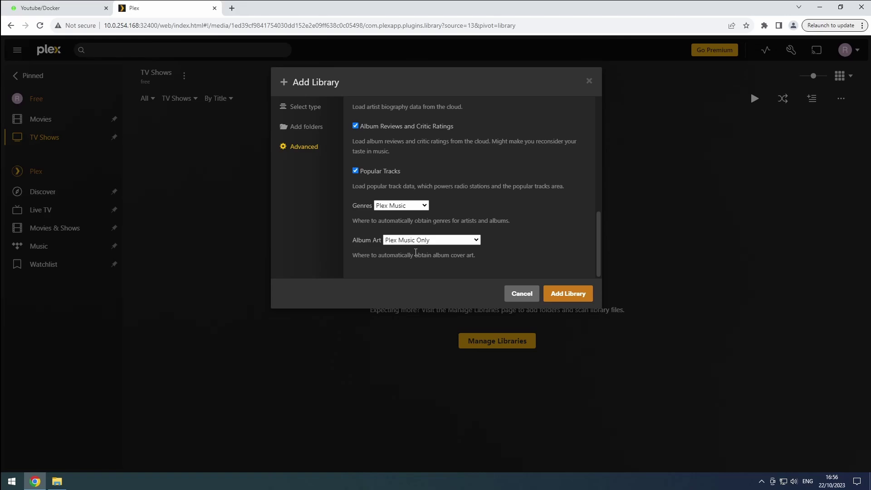
pyautogui.click(565, 294)
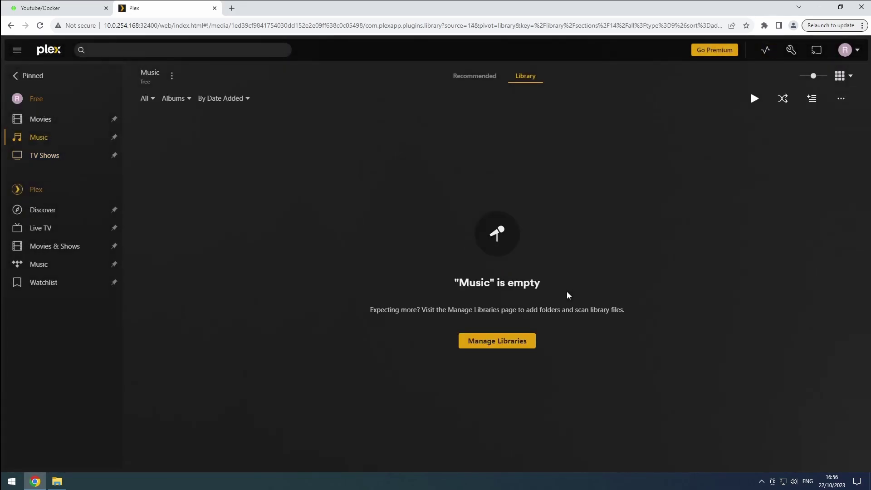